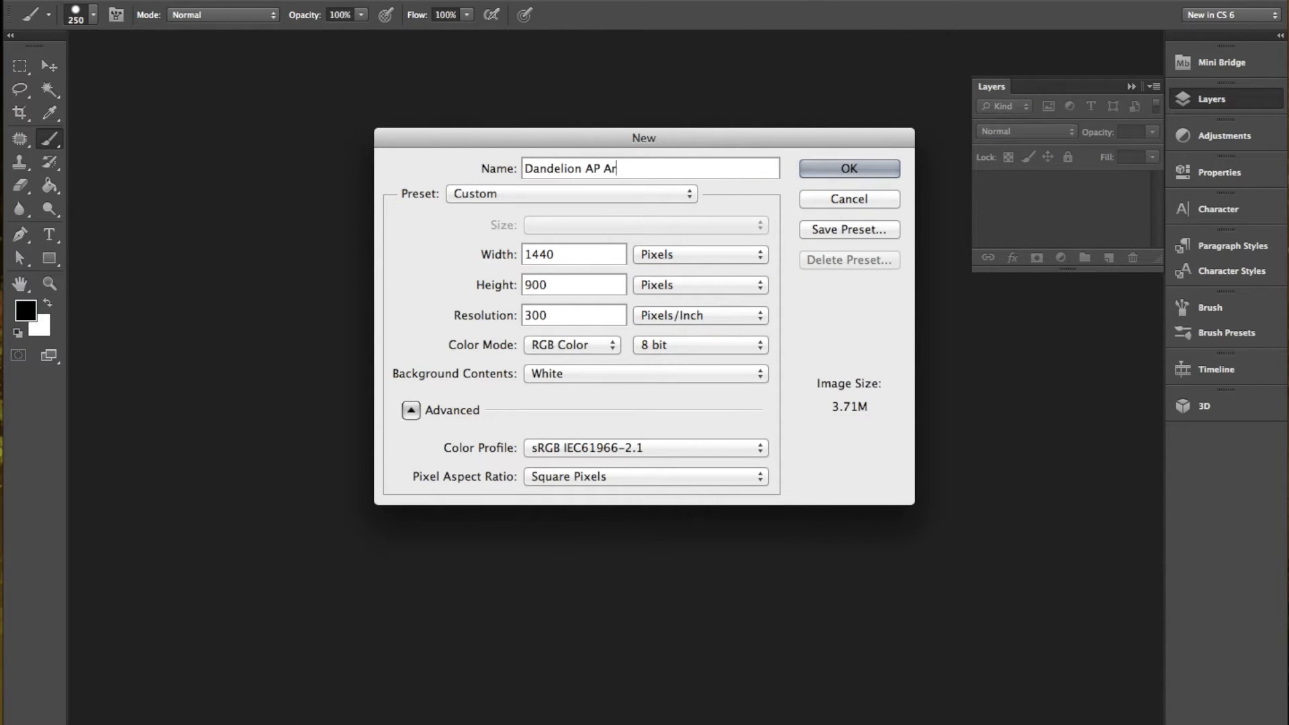
Step: Create the 1440×900 px, 300 ppi black document and set the brush size
left_click(837, 168)
left_click(49, 14)
left_click(101, 74)
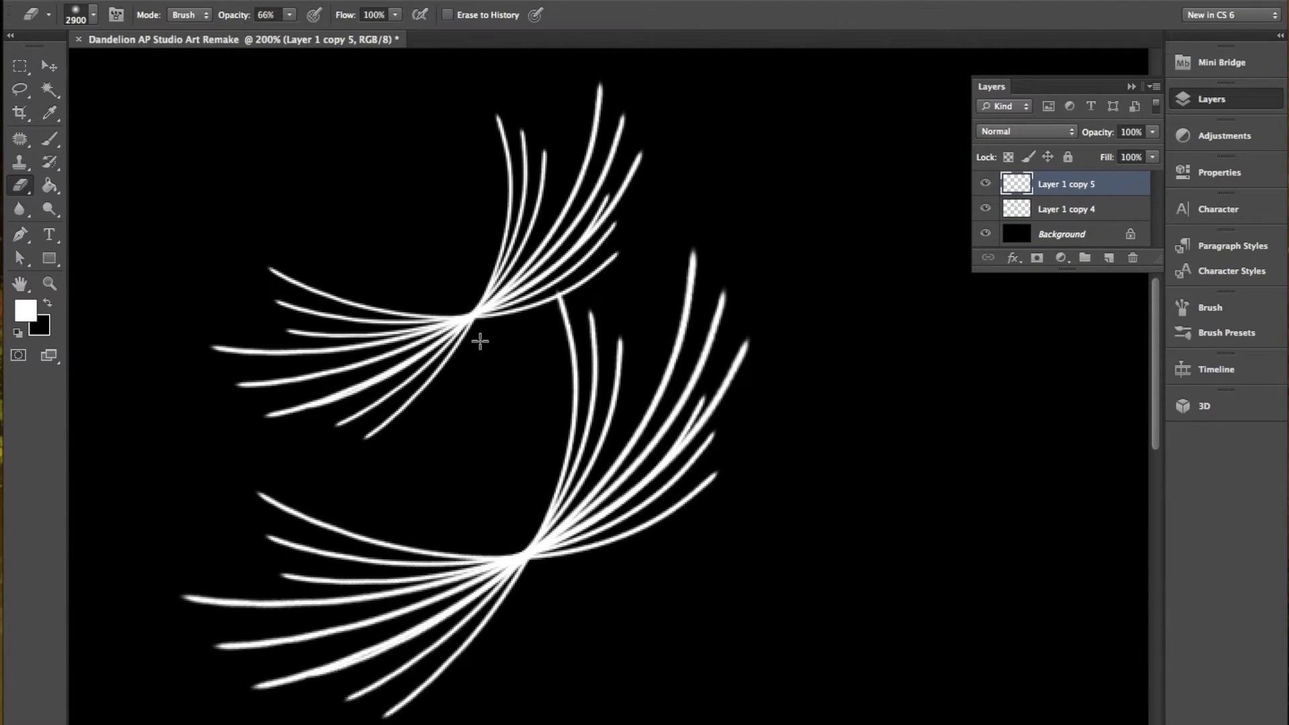
Step: Erase the upper fan's lower-left ends with a small soft tip, then flip a fan copy horizontally
left_click(93, 14)
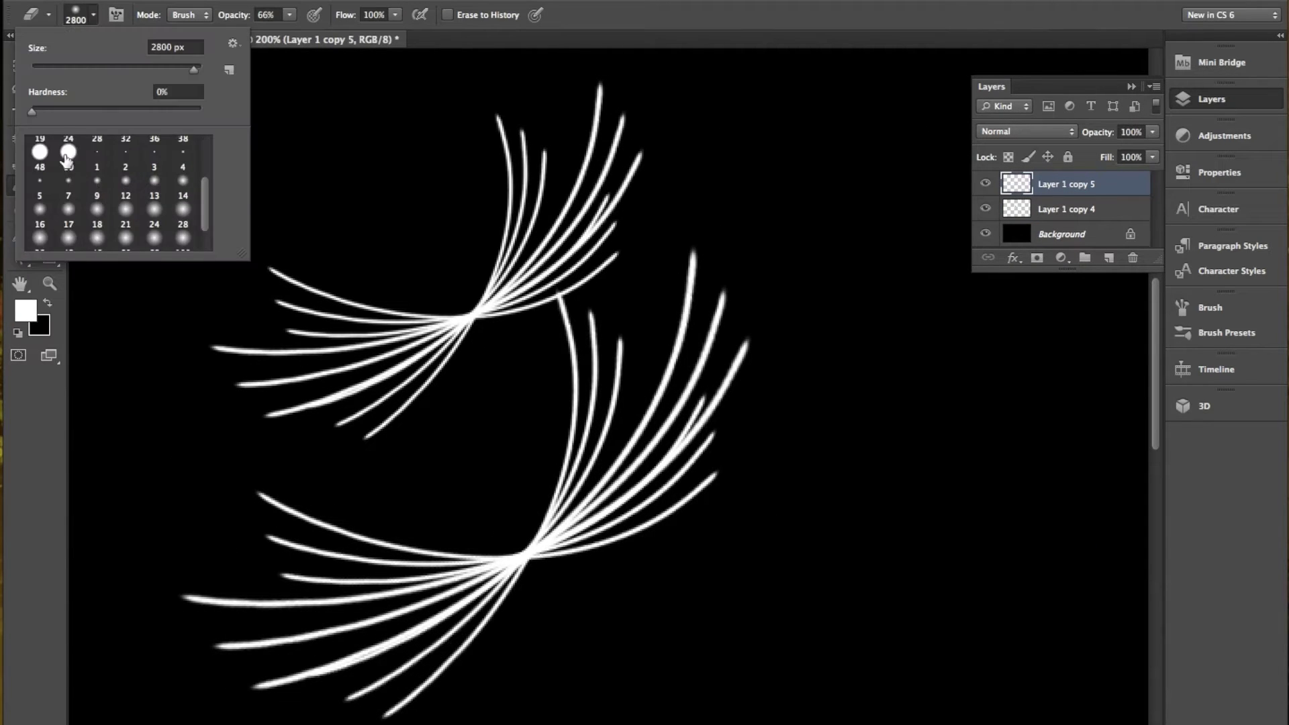
double_click(64, 161)
left_click_drag(457, 322, 402, 343)
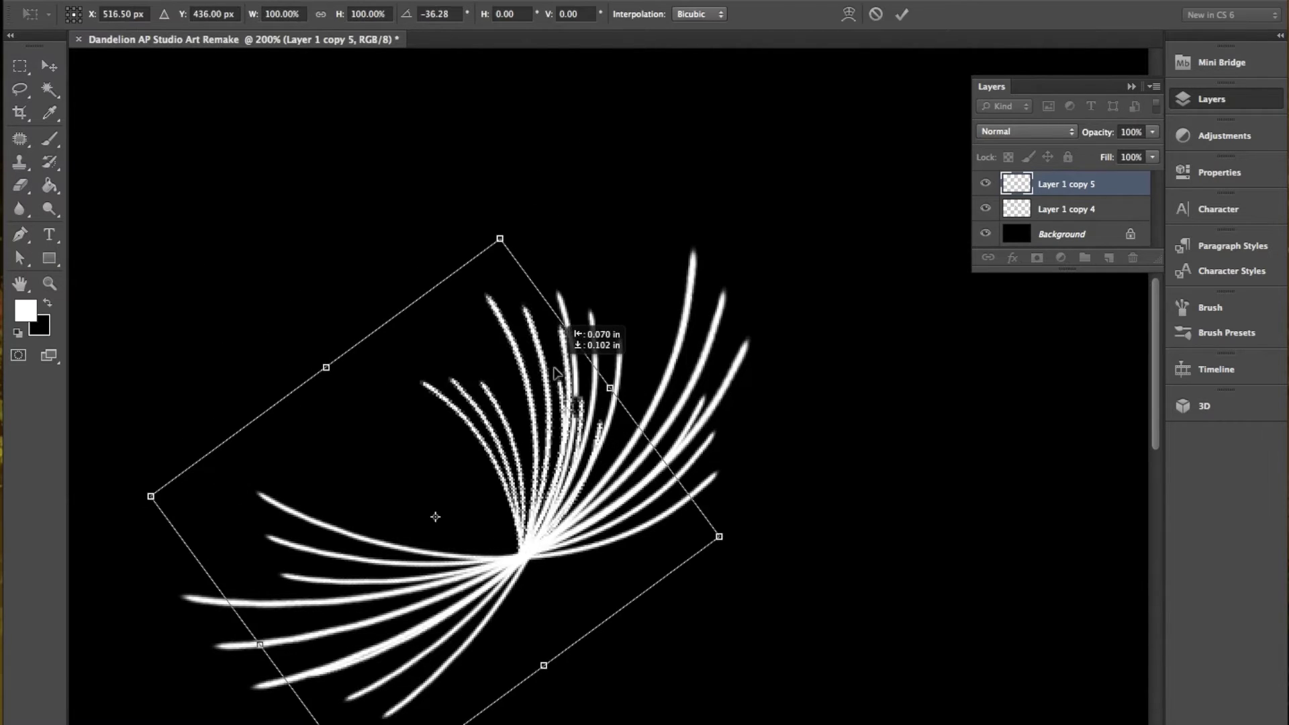
left_click(491, 586)
key("Return")
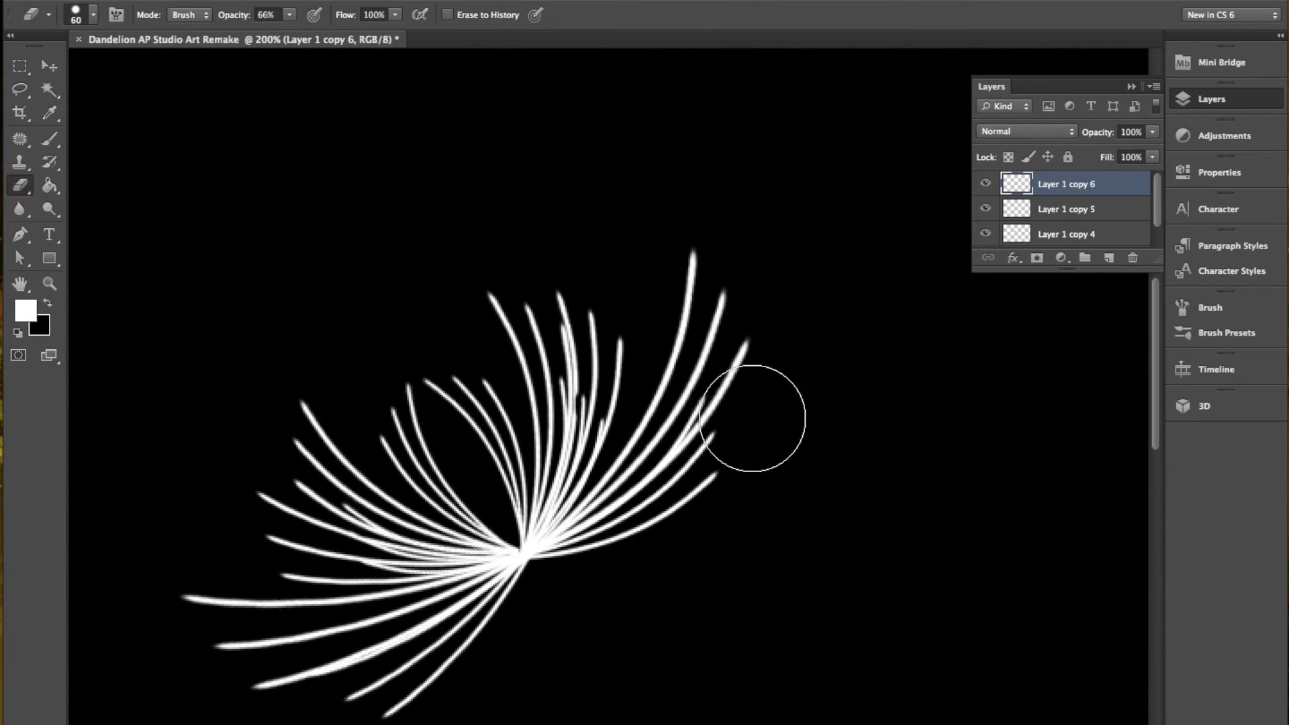
Step: Shrink and slightly rotate a new fan copy, then erase some of its strands
left_click_drag(705, 242, 811, 267)
key("Return")
key("e")
mouse_move(443, 604)
left_mouse_down()
mouse_move(391, 523)
mouse_move(342, 509)
left_mouse_up()
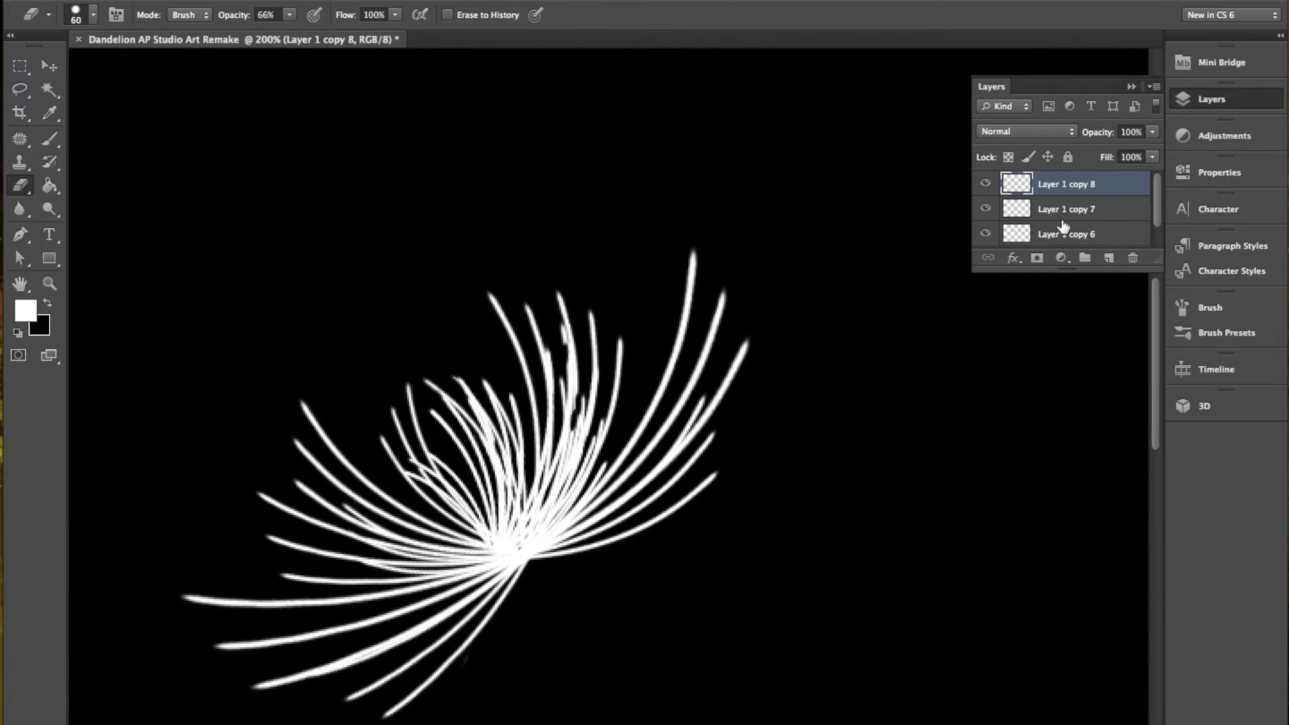
Step: Rotate another fan copy to a new angle
left_click(432, 417)
left_click_drag(619, 208, 470, 222)
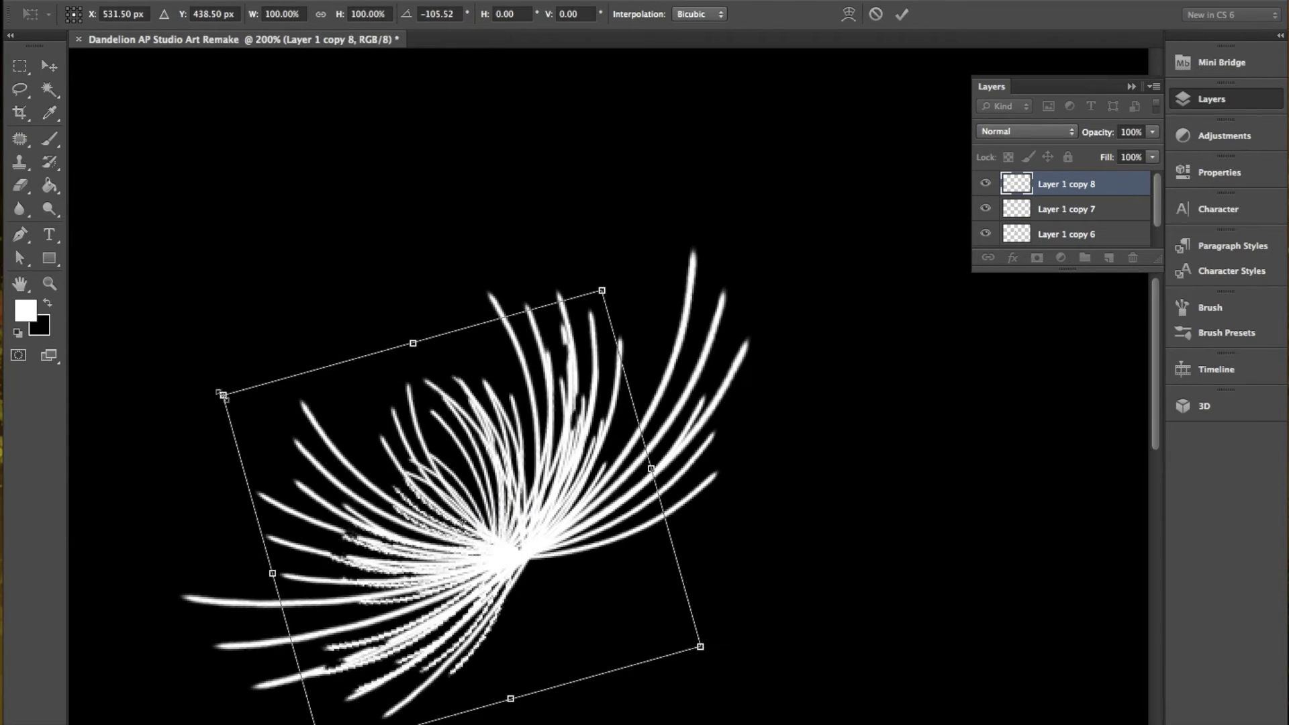
key("Return")
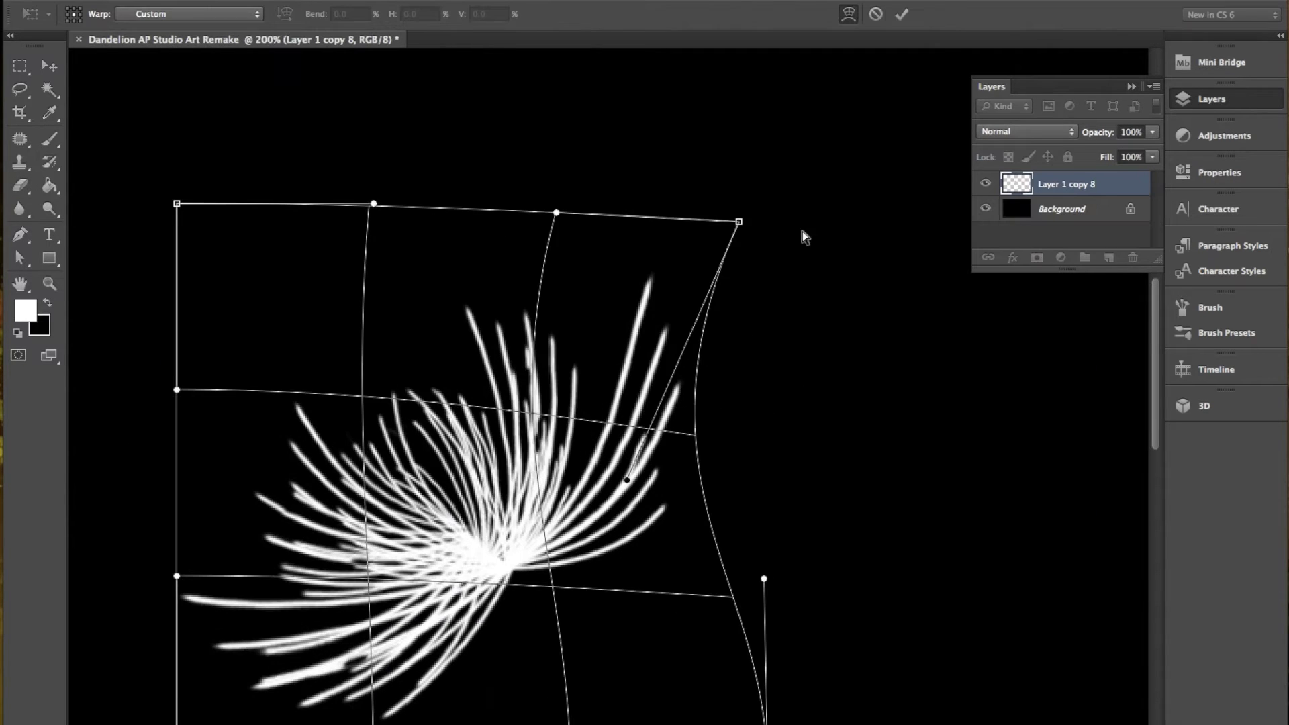
Step: Warp the fan copy, raising its bottom-left and pulling its top-right inward, then rotate it
left_click_drag(217, 610, 218, 583)
mouse_move(217, 400)
left_mouse_down()
mouse_move(268, 383)
mouse_move(284, 351)
left_mouse_up()
left_click_drag(788, 119, 704, 136)
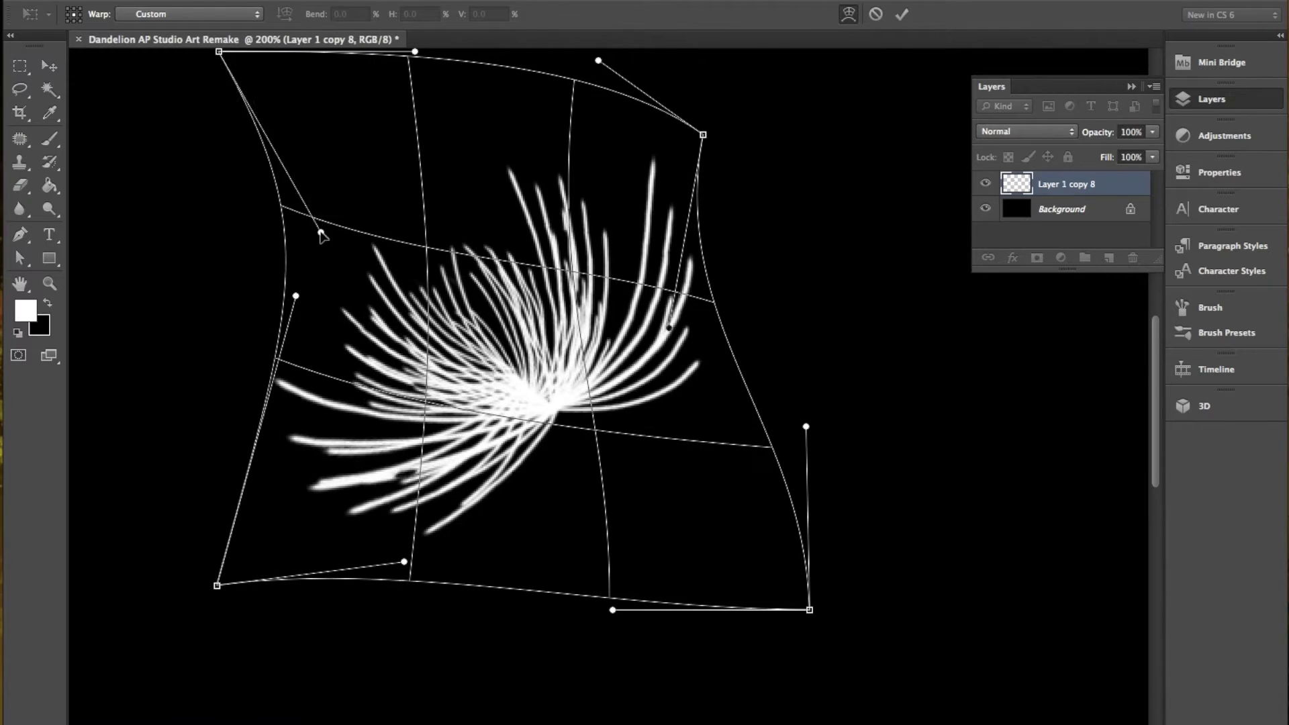
left_click_drag(611, 208, 672, 262)
key("Return")
key("e")
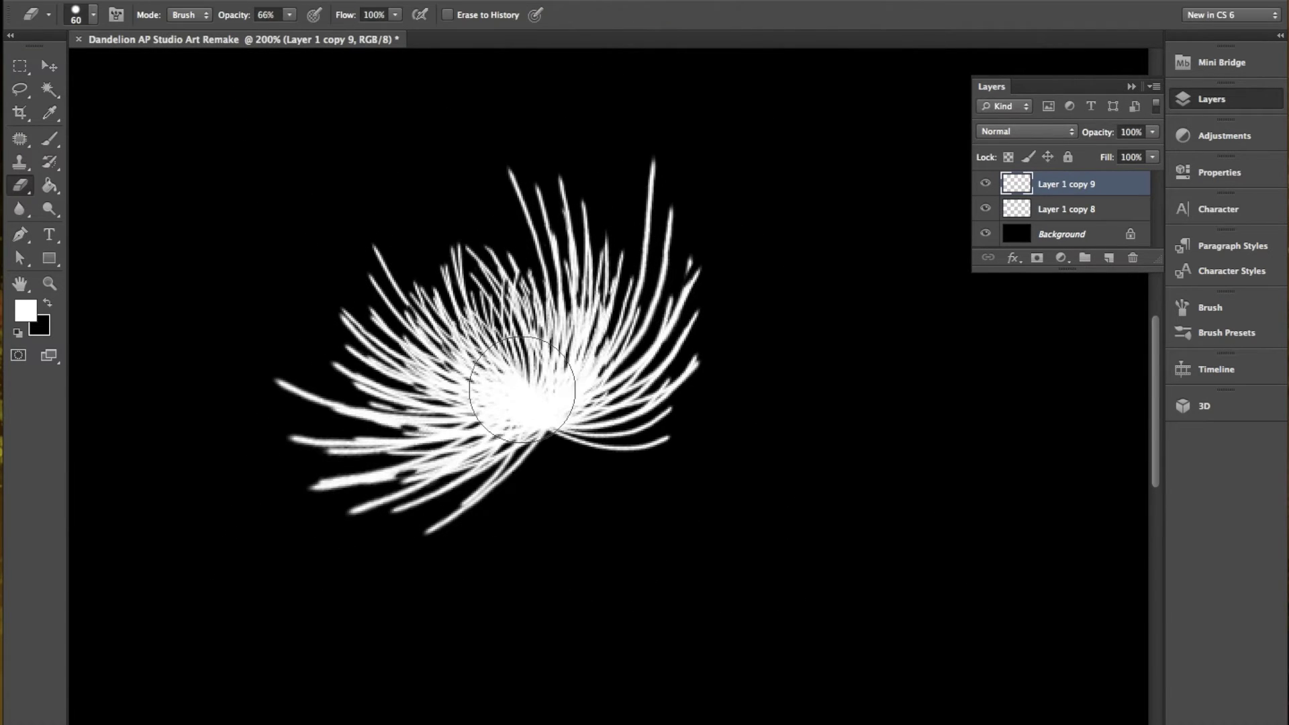
Step: Duplicate the strand layer and stretch the new copy's top edge outward
key("ctrl+j")
key("ctrl+t")
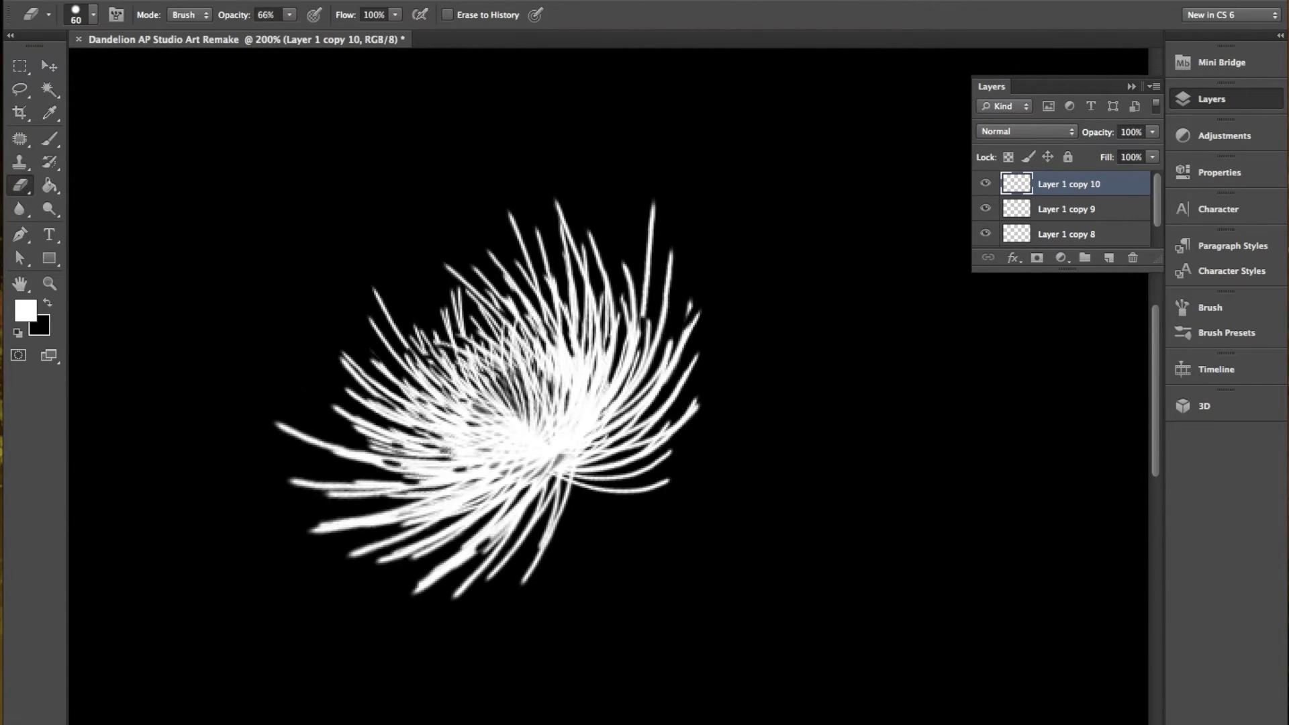
left_click_drag(340, 163, 295, 430)
mouse_move(606, 161)
left_mouse_down()
mouse_move(440, 126)
mouse_move(470, 202)
left_mouse_up()
Step: Commit the warp and add a strand copy rotated about 50 degrees
key("Return")
key("e")
key("ctrl+j")
key("ctrl+t")
mouse_move(773, 349)
left_mouse_down()
mouse_move(794, 408)
mouse_move(547, 101)
left_mouse_up()
key("Return")
Step: Add another strand copy rotated to a different angle
key("ctrl+j")
key("ctrl+t")
left_click_drag(941, 403, 577, 417)
key("Return")
Step: Duplicate the seed head and Gaussian-blur copies with increasing radius for a soft glow
key("ctrl+0")
key("ctrl+j")
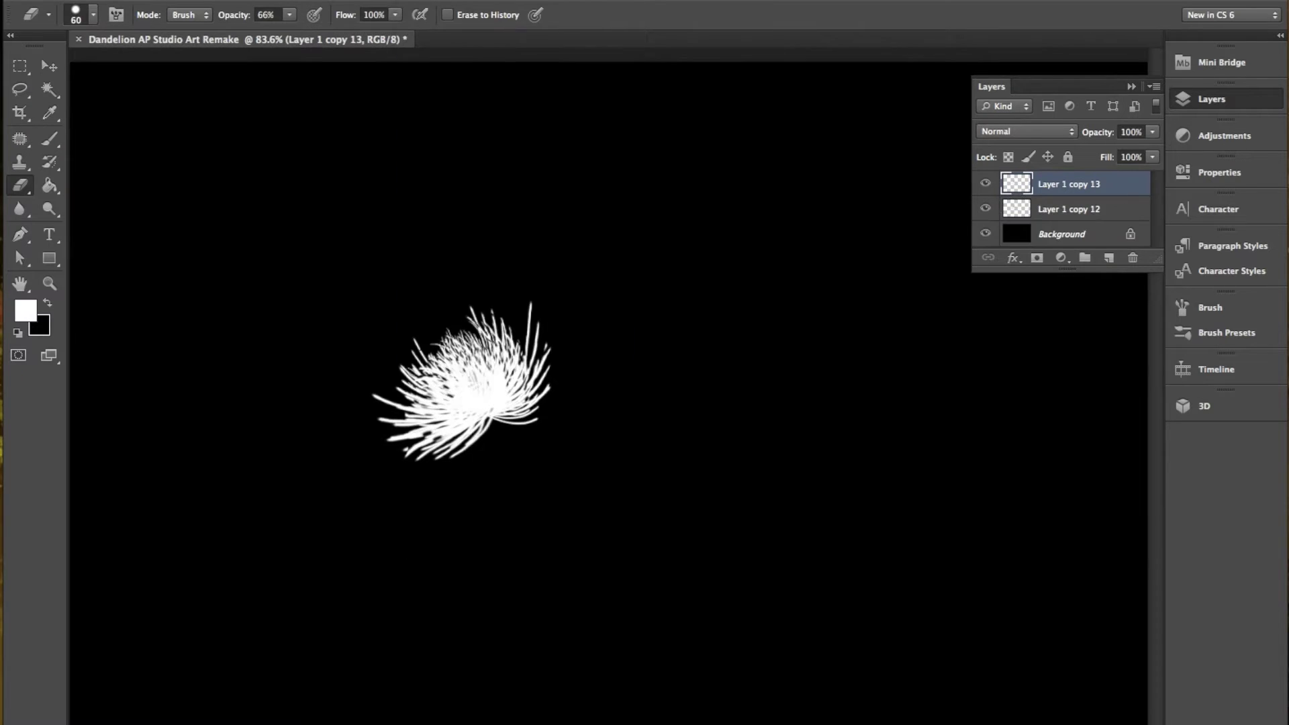
left_click_drag(1048, 495, 1068, 497)
key("Return")
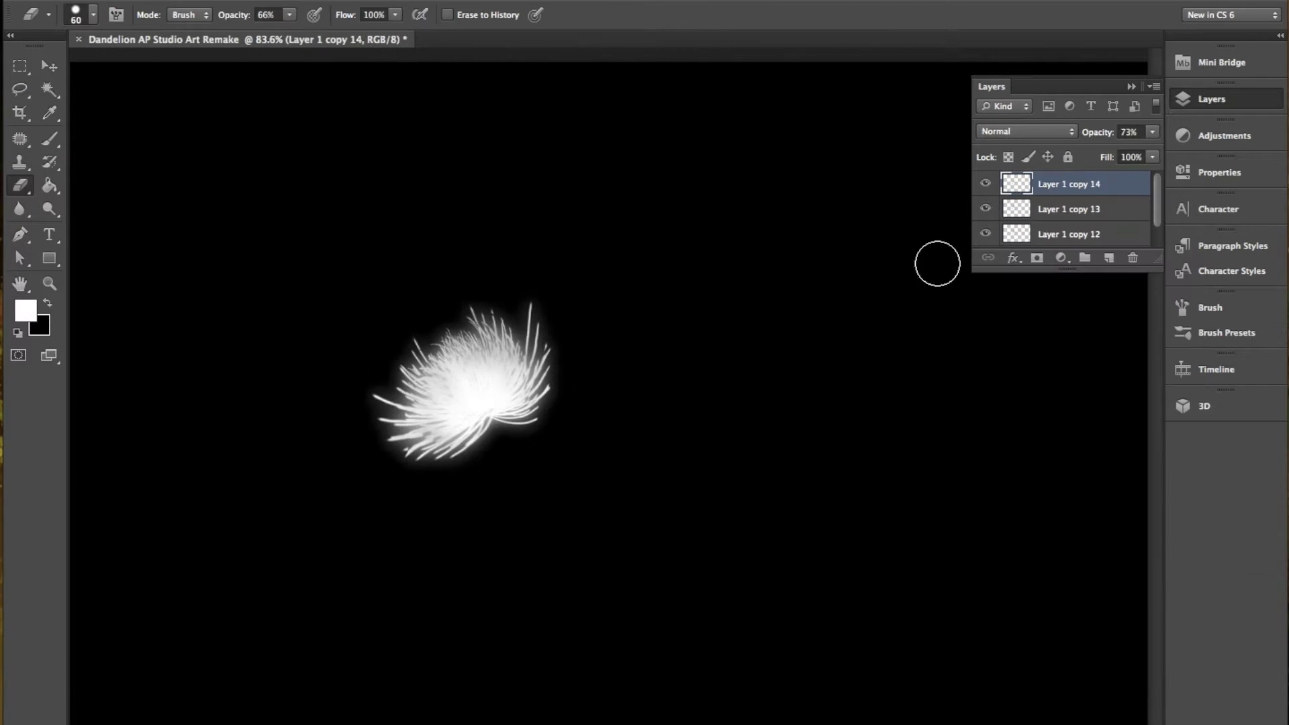
key("ctrl+alt+f")
left_click_drag(1018, 472, 1110, 489)
key("Return")
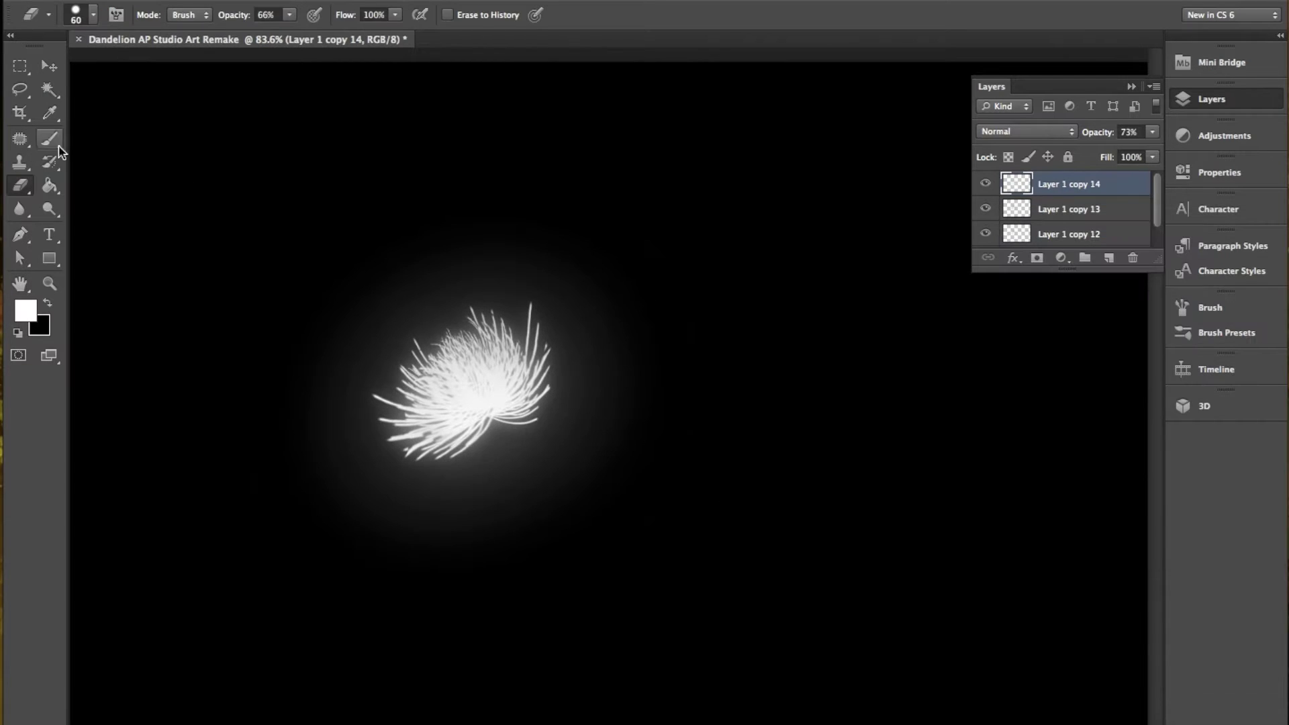
Step: Select the top glow layer, Layer 1 copy 14, and bring up its layer options
left_click(49, 139)
left_click(1068, 234)
left_click(1068, 184)
right_click(1045, 184)
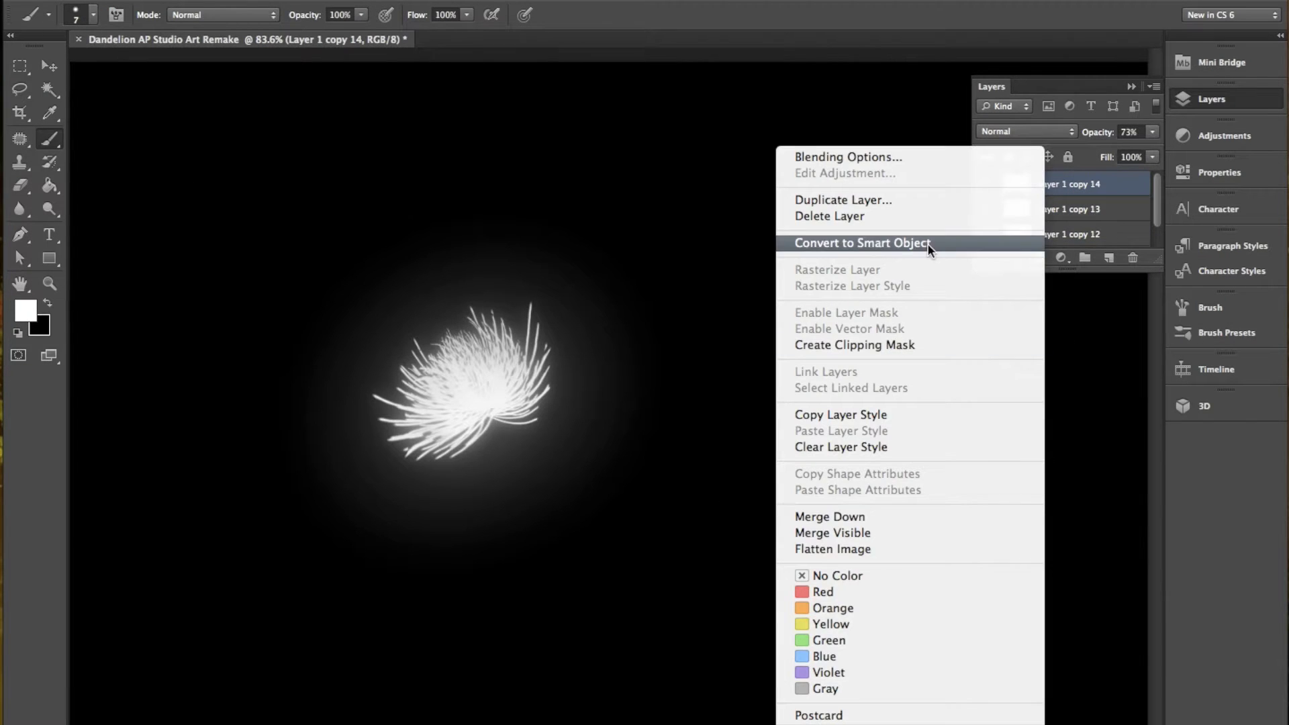
Step: Try painting a thin curved stem below the seed head with a smaller brush, undoing attempts
left_click(1081, 208)
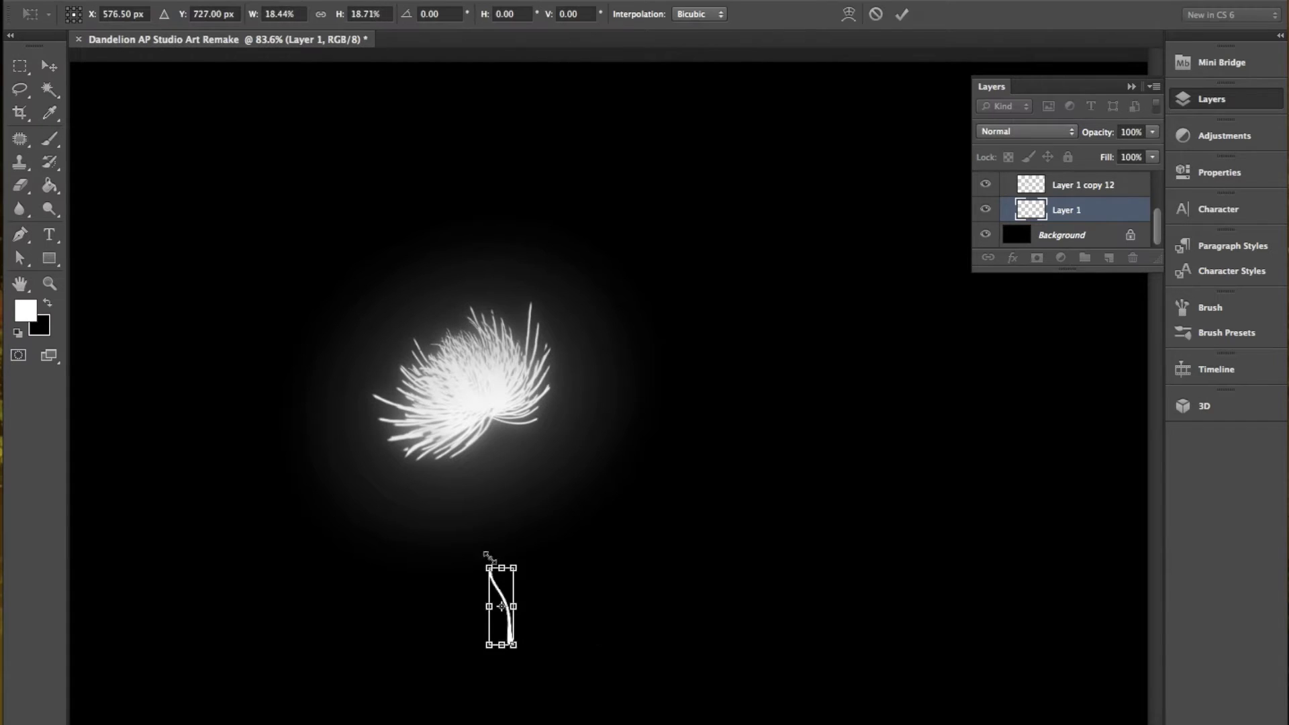
key("bracketleft")
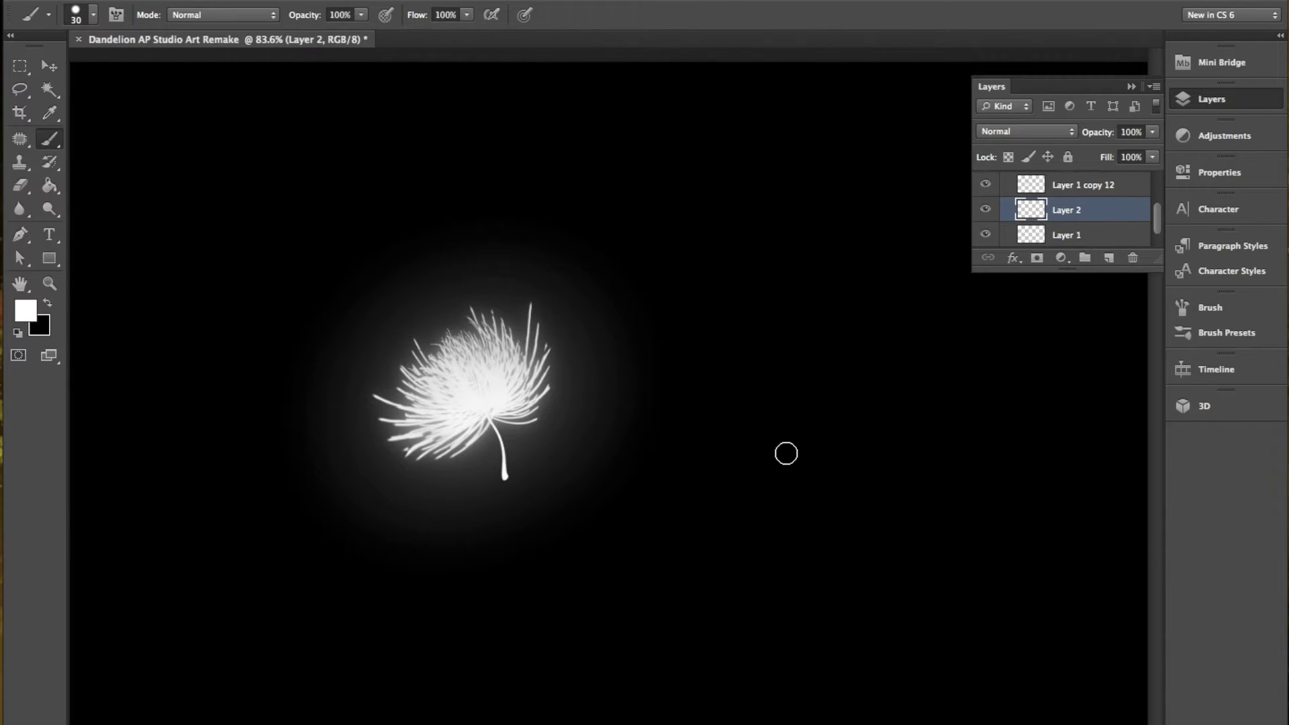
key("ctrl+z")
key("bracketleft")
key("bracketleft")
key("bracketleft")
key("ctrl+z")
key("ctrl+t")
key("ctrl+z")
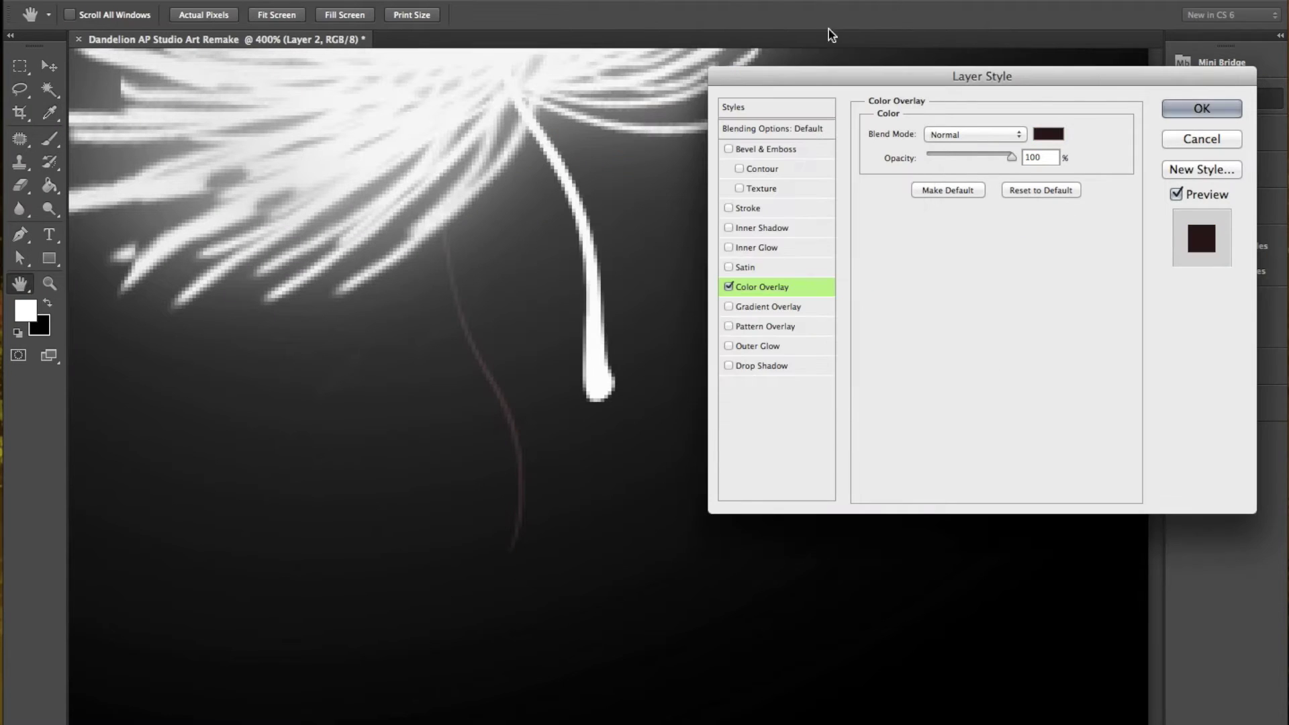
Step: Close the layer style and select the dandelion layers for grouping into Dandelion 1
left_click(1233, 118)
right_click(1068, 210)
left_click(1068, 235, "shift")
right_click(1068, 222)
key("Escape")
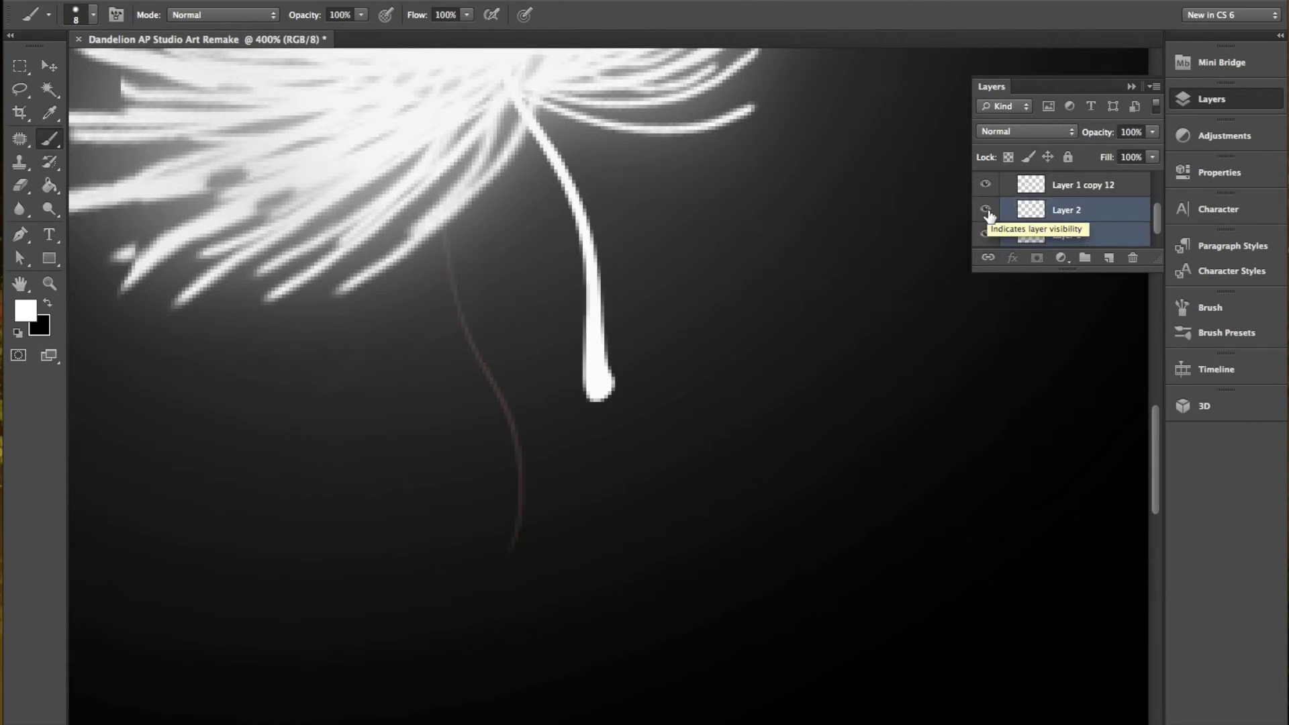
Step: Select Layer 2, apply its transform, then revert the stretched stroke
left_click(1076, 206)
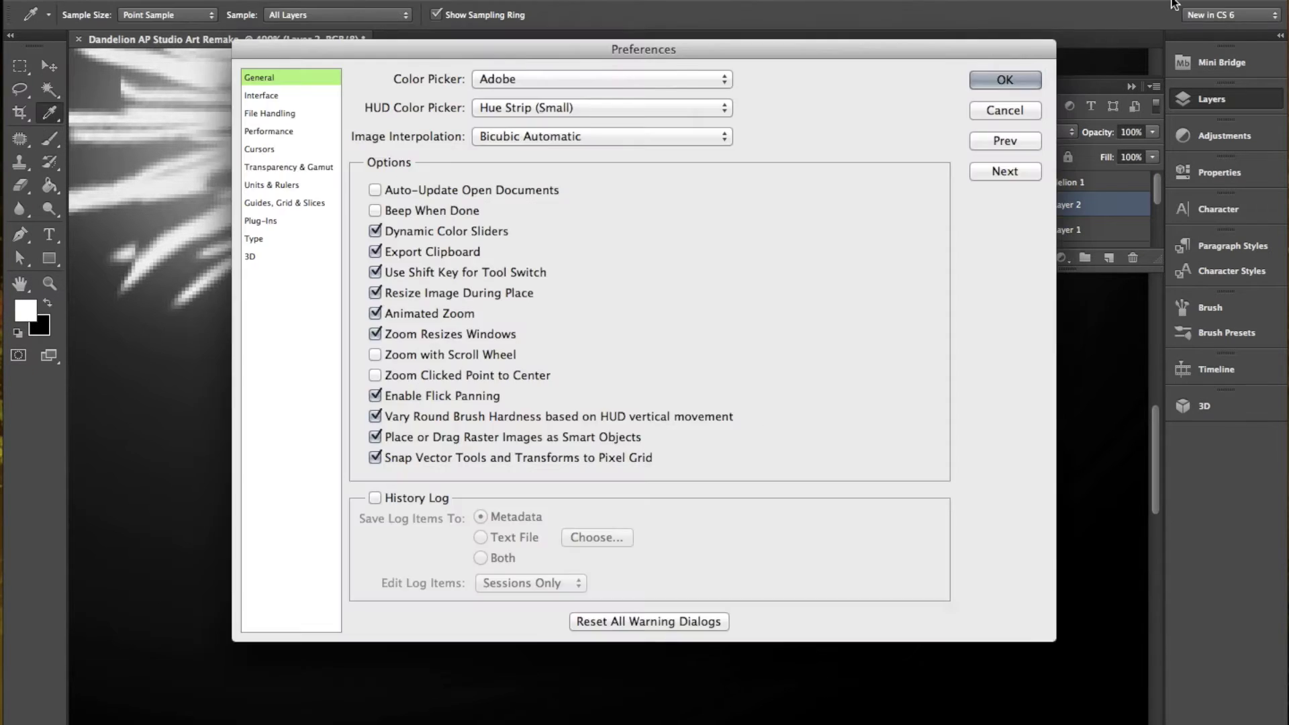
key("Return")
key("e")
key("ctrl+minus")
key("ctrl+minus")
key("ctrl+minus")
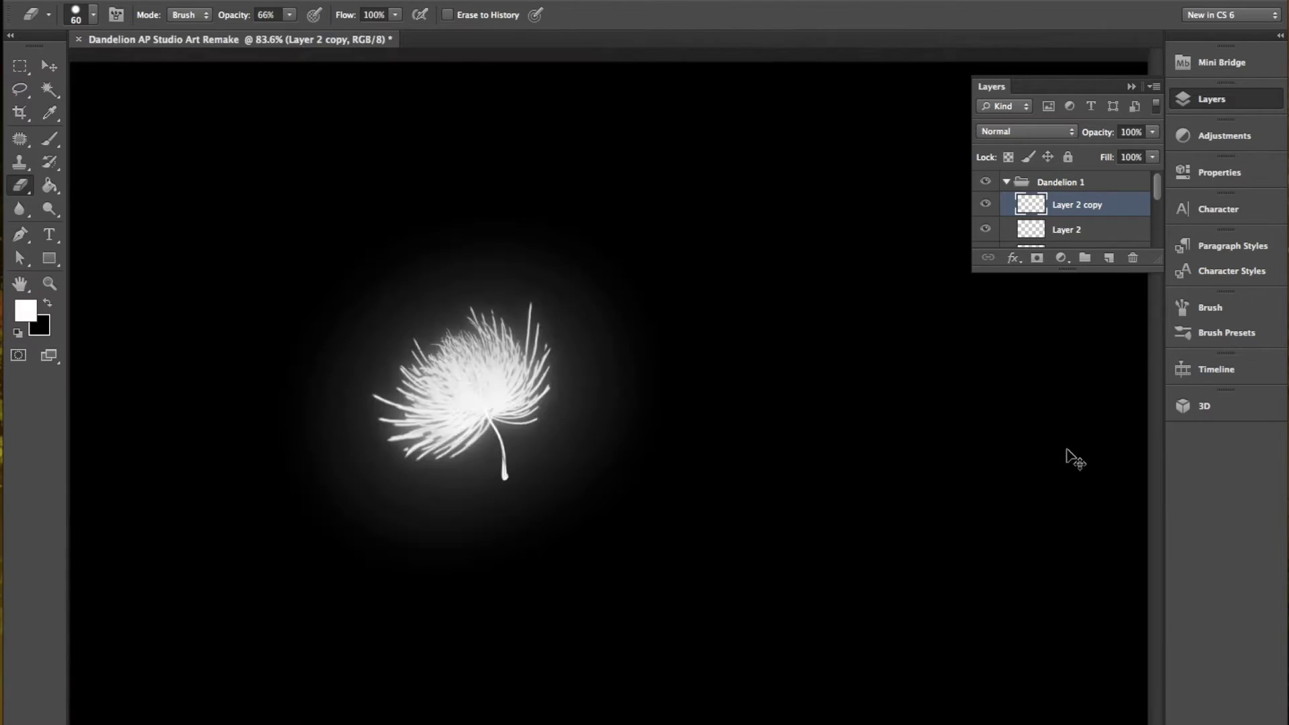
key("ctrl+plus")
key("ctrl+plus")
key("ctrl+z")
Step: Give the stroke layer a dark Color Overlay and transform it onto the stem
double_click(1101, 205)
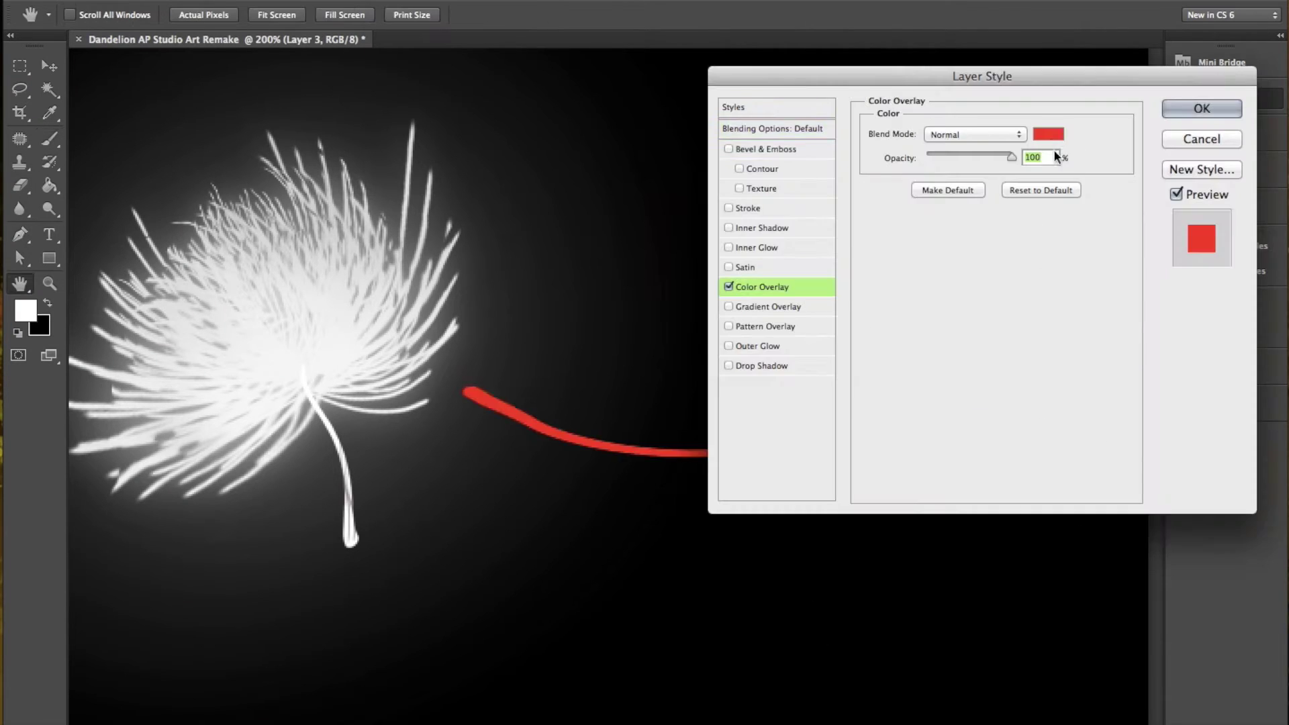
left_click(1217, 114)
key("ctrl+t")
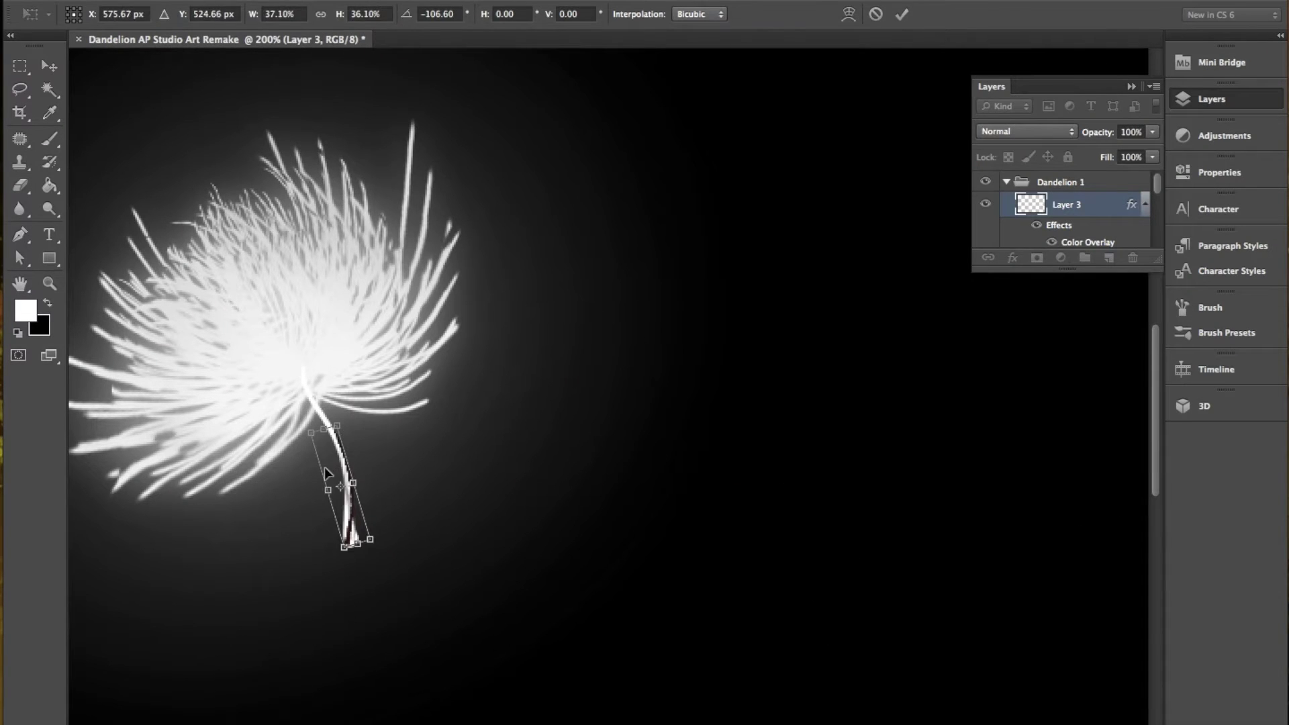
key("Return")
Step: Duplicate Layer 3 and set the copy's blend mode to Overlay
right_click(1088, 204)
left_click(873, 195)
left_click(1027, 132)
left_click(993, 311)
Step: Commit the stem transform and zoom in closely on the stem
key("b")
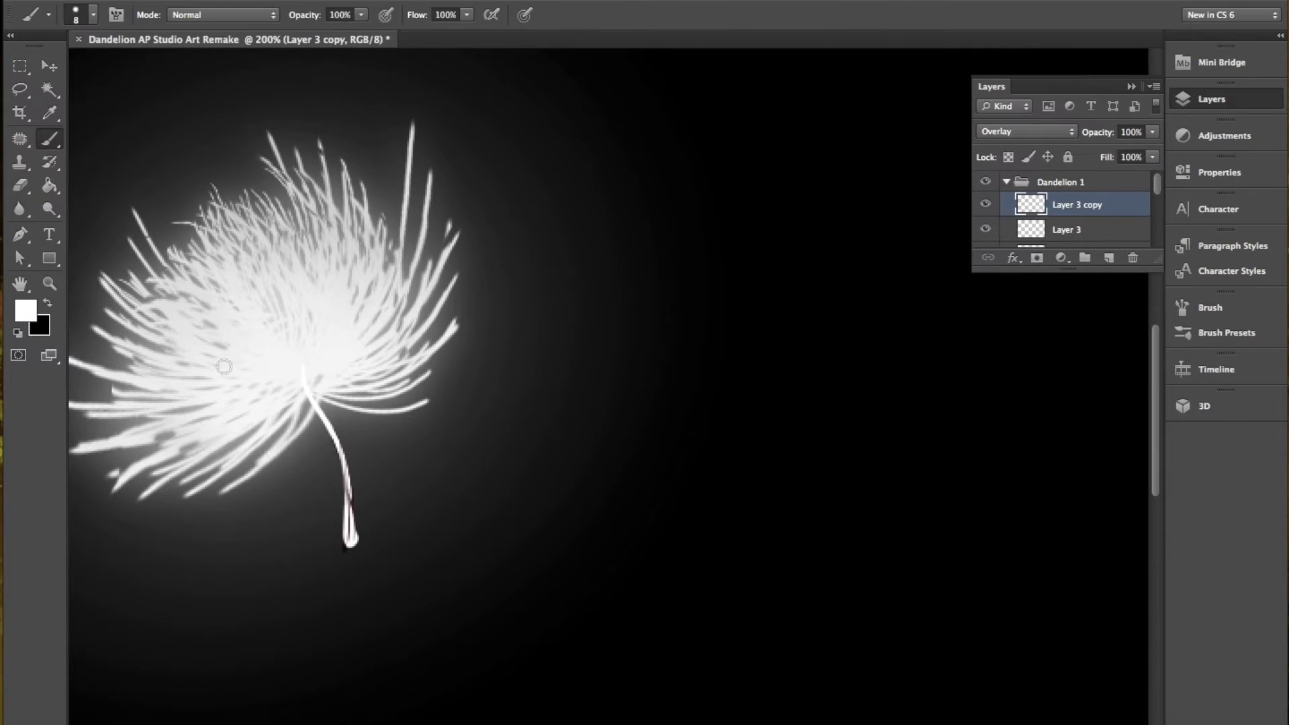
key("Return")
key("e")
left_click(1027, 132)
Step: Duplicate the stem layer and warp the copy's bottom-left outward
key("ctrl+j")
key("ctrl+t")
left_click(259, 348)
left_click_drag(419, 471, 395, 494)
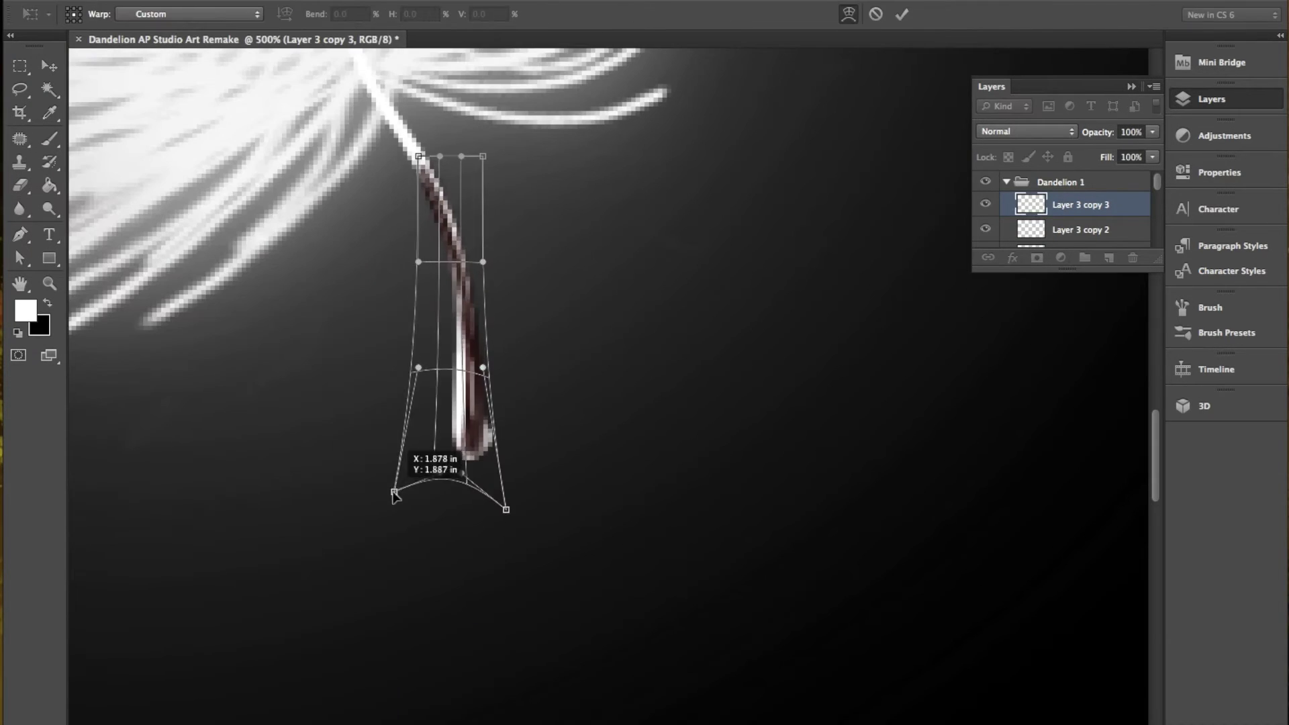
key("Return")
Step: Add two more stem layer copies, warping one of them
key("ctrl+j")
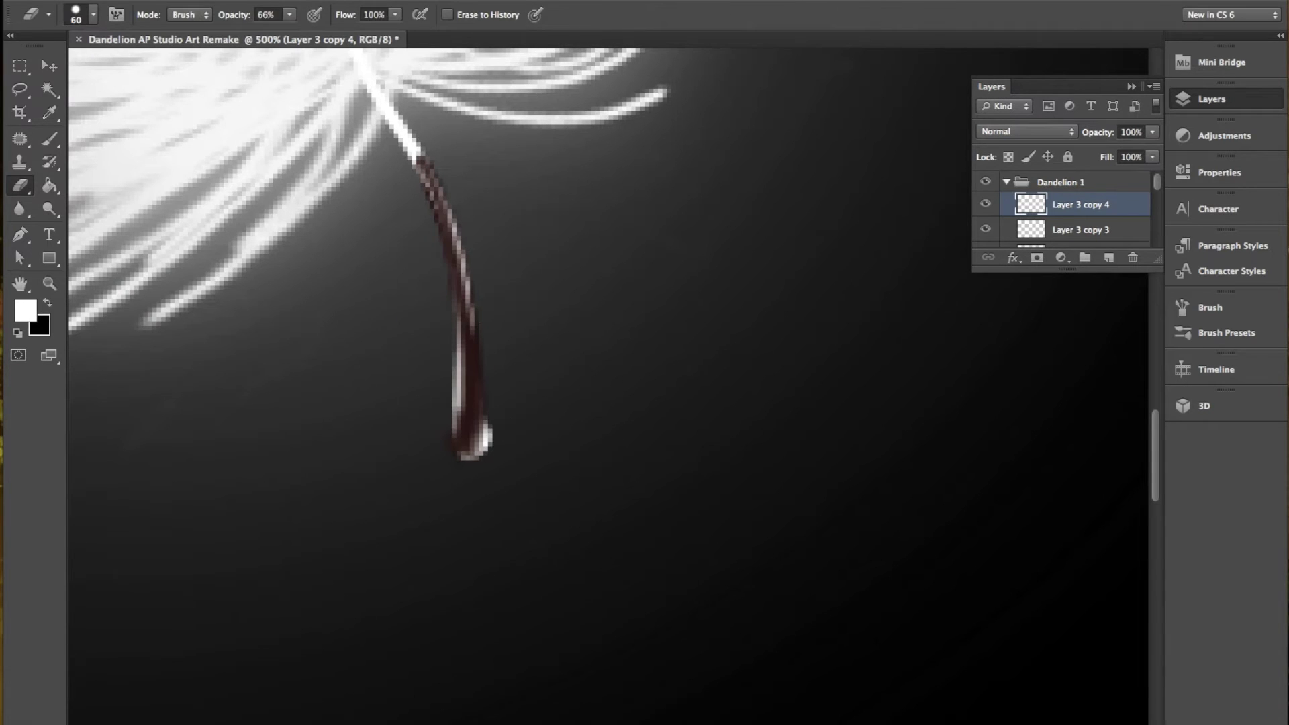
key("ctrl+t")
key("Return")
key("ctrl+j")
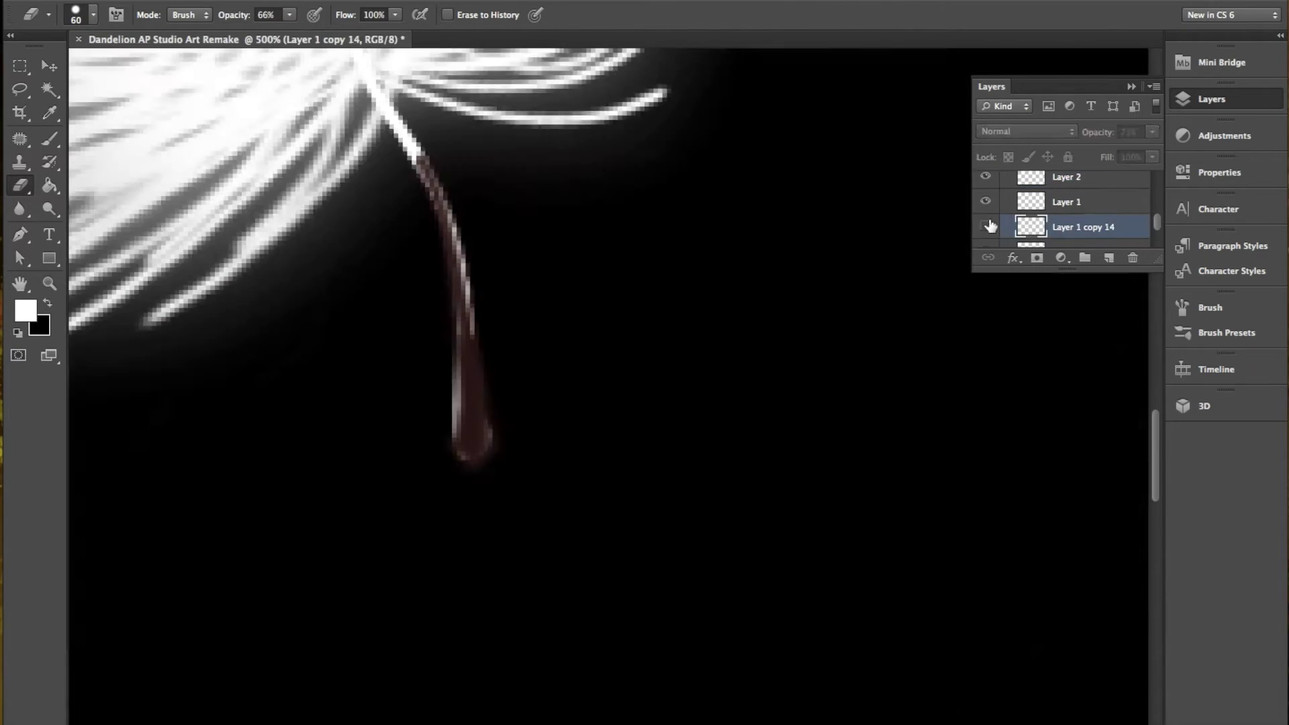
Step: Give Layer 1 a Gradient Overlay with a dark brown left stop, then select Dandelion 1
right_click(1066, 232)
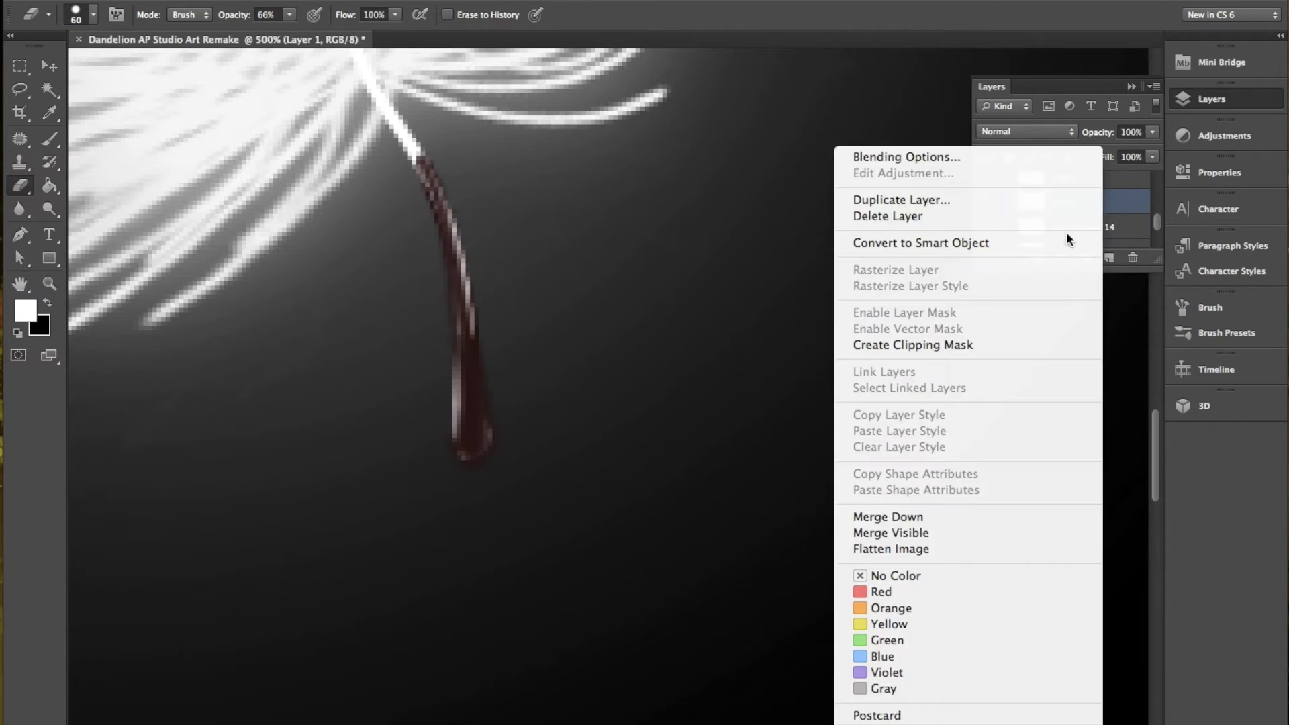
left_click(873, 156)
left_click(732, 295)
left_click(967, 180)
double_click(662, 440)
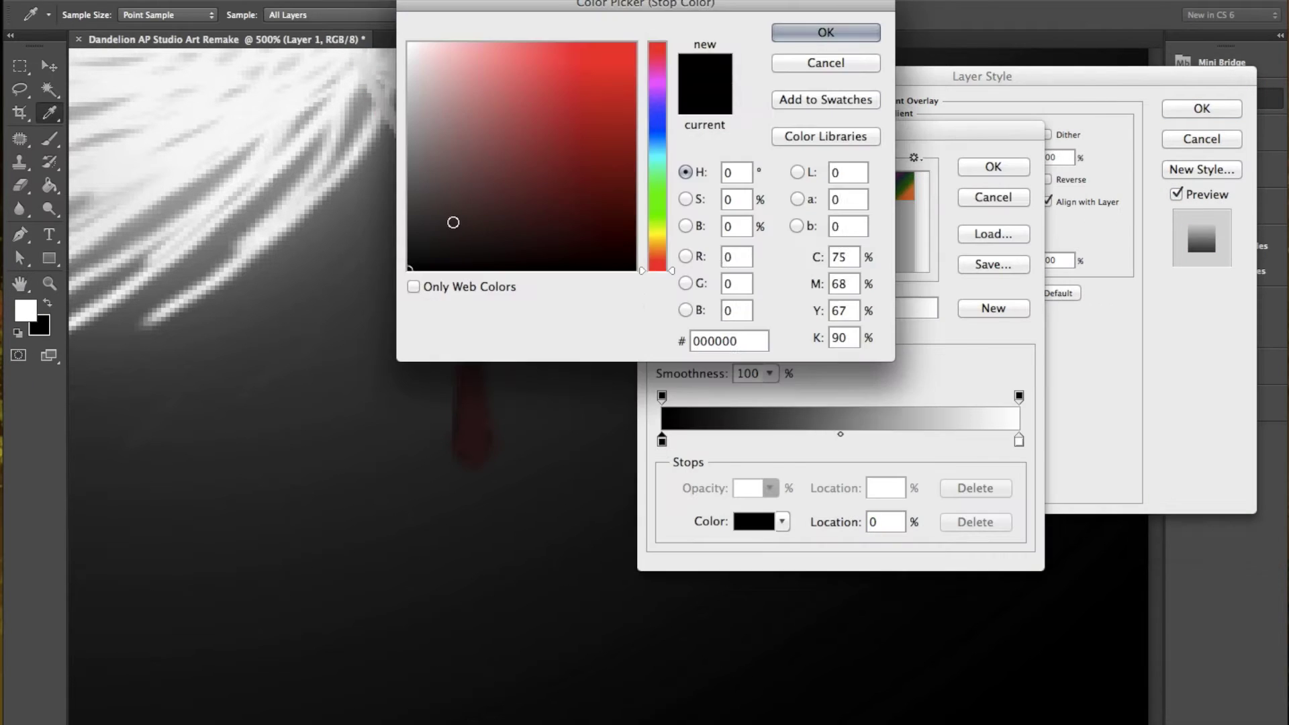
left_click(826, 31)
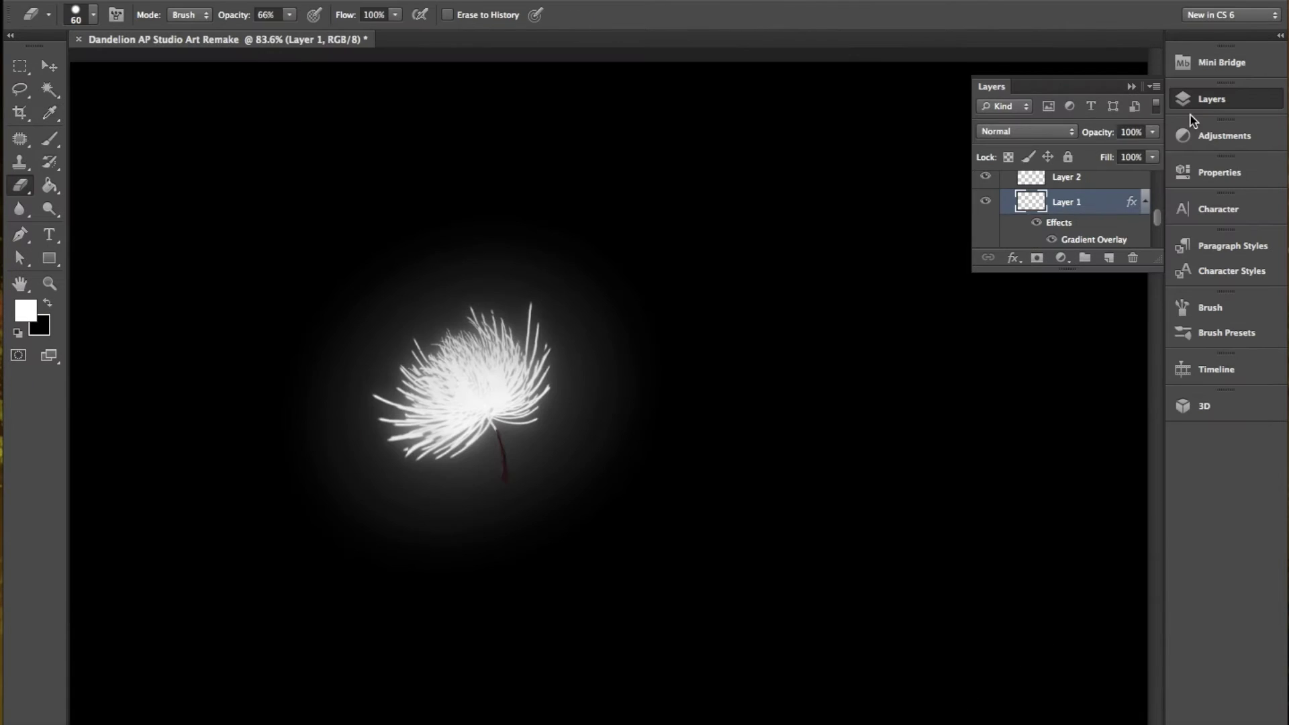
left_click(1060, 182)
key("ctrl+t")
Step: Move Dandelion 1 toward the upper left and tilt it about -31°
left_click_drag(581, 342, 322, 294)
key("ctrl+minus")
left_click_drag(377, 78, 343, 172)
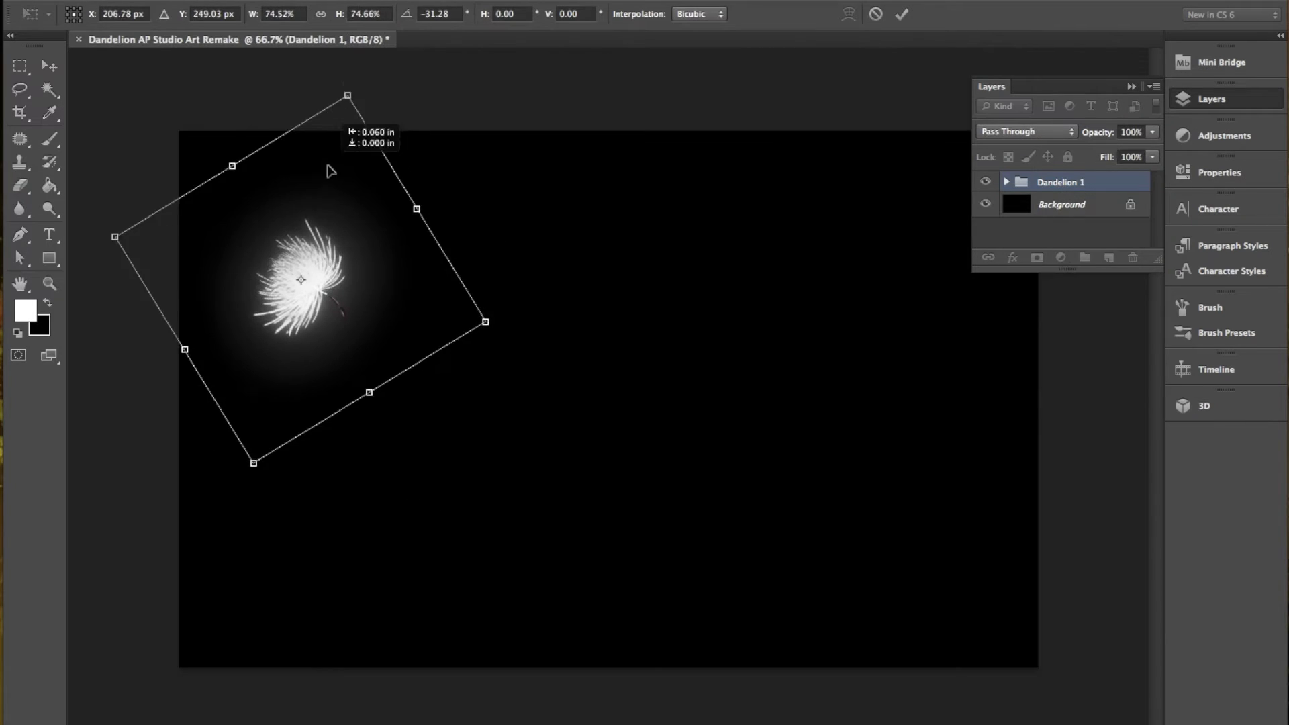
key("Return")
Step: Duplicate the group and place an upright, enlarged copy mid-canvas
key("ctrl+j")
key("ctrl+t")
mouse_move(306, 269)
left_mouse_down()
mouse_move(743, 178)
mouse_move(504, 267)
left_mouse_up()
key("Return")
left_click(430, 417)
left_click_drag(504, 80, 735, 369)
key("Return")
Step: Shrink the original top-left dandelion
left_click(1061, 202)
key("ctrl+t")
left_click_drag(397, 161, 414, 166)
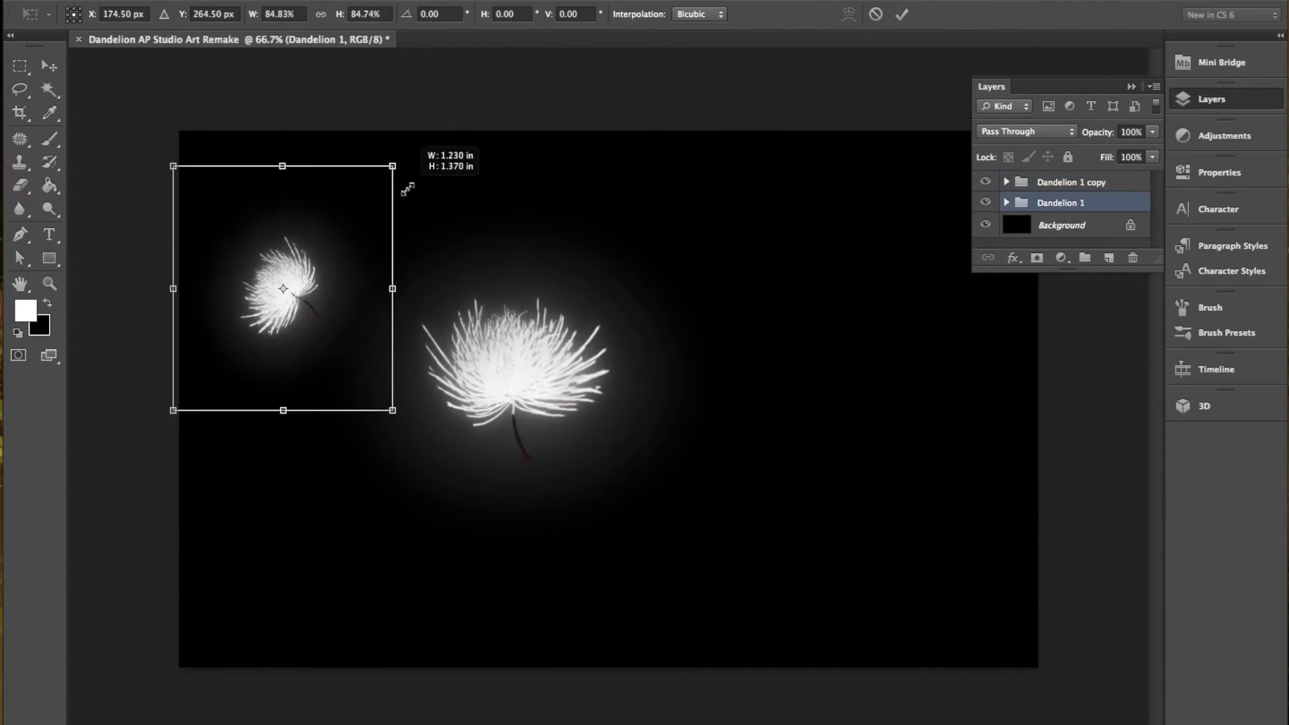
Step: Add a third dandelion copy positioned at the lower right
key("ctrl+j")
left_click_drag(628, 398, 869, 490)
key("ctrl+t")
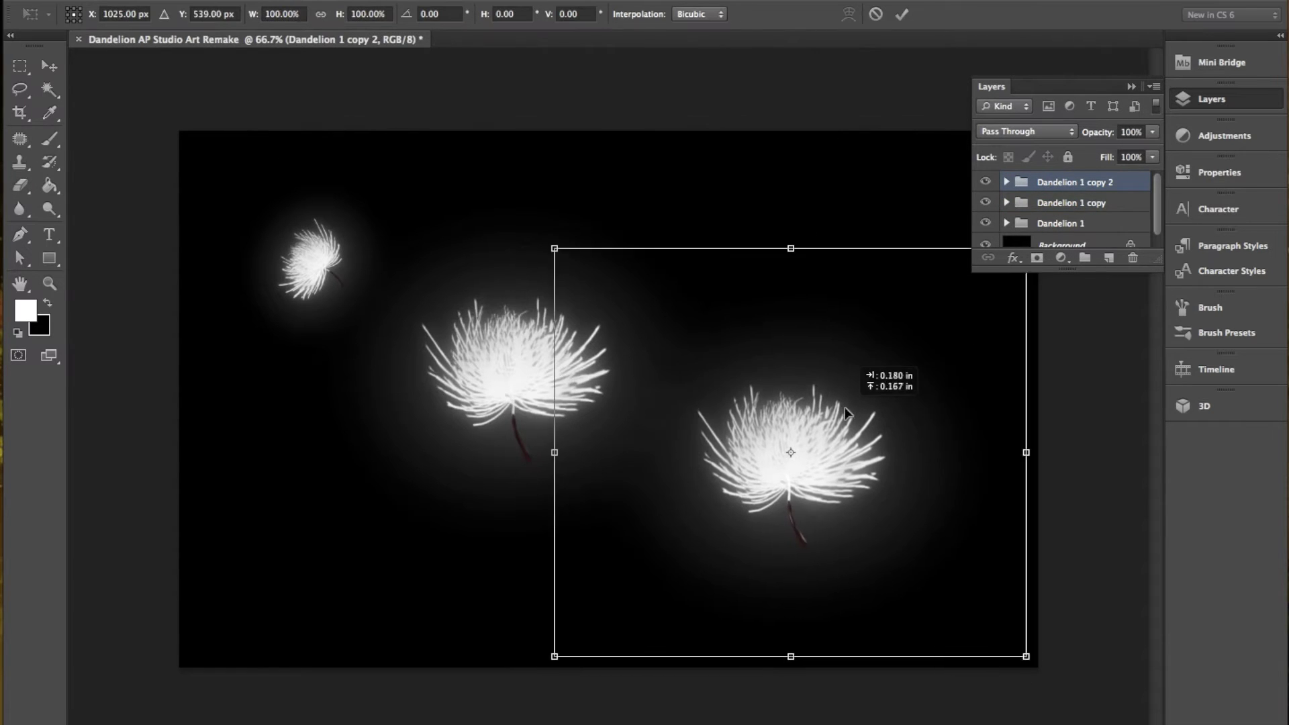
left_click_drag(880, 366, 912, 351)
key("Return")
key("e")
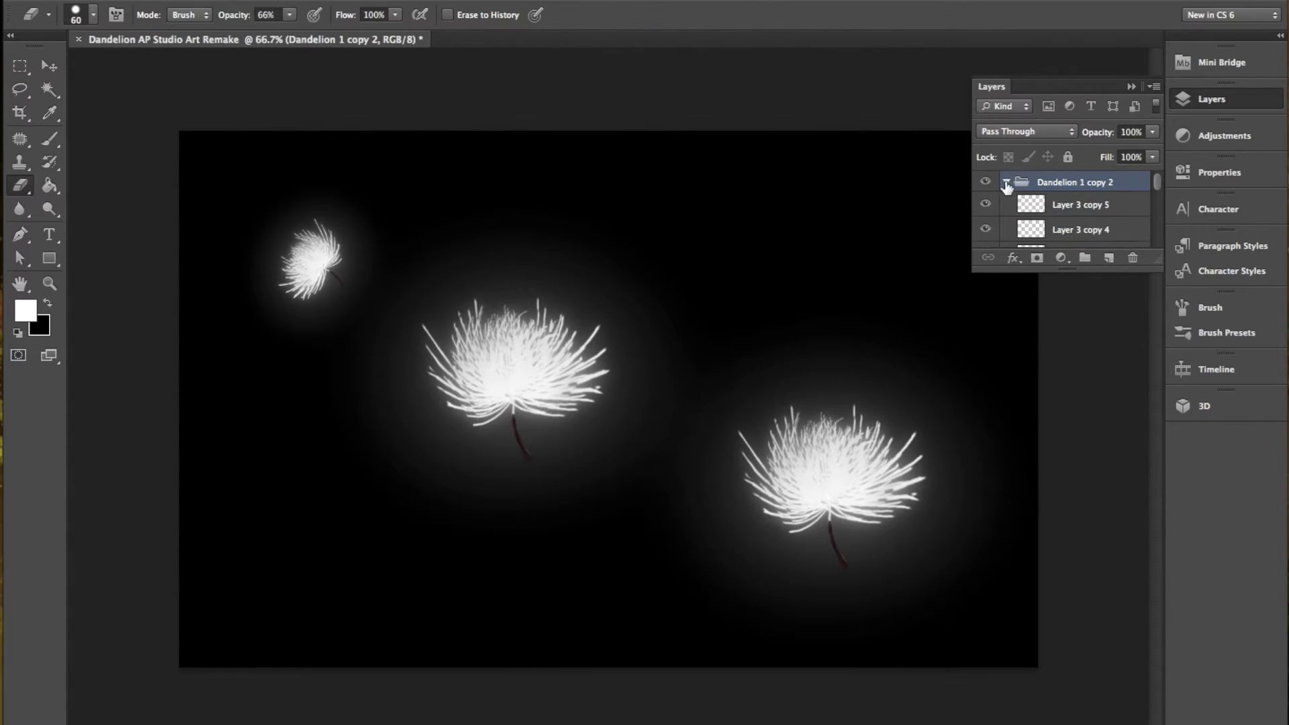
Step: Clear Layer 1's layer effects and merge the two seed head layers
right_click(1033, 190)
left_click(866, 443)
left_click(813, 508)
left_click(777, 254)
right_click(1075, 205)
left_click(916, 515)
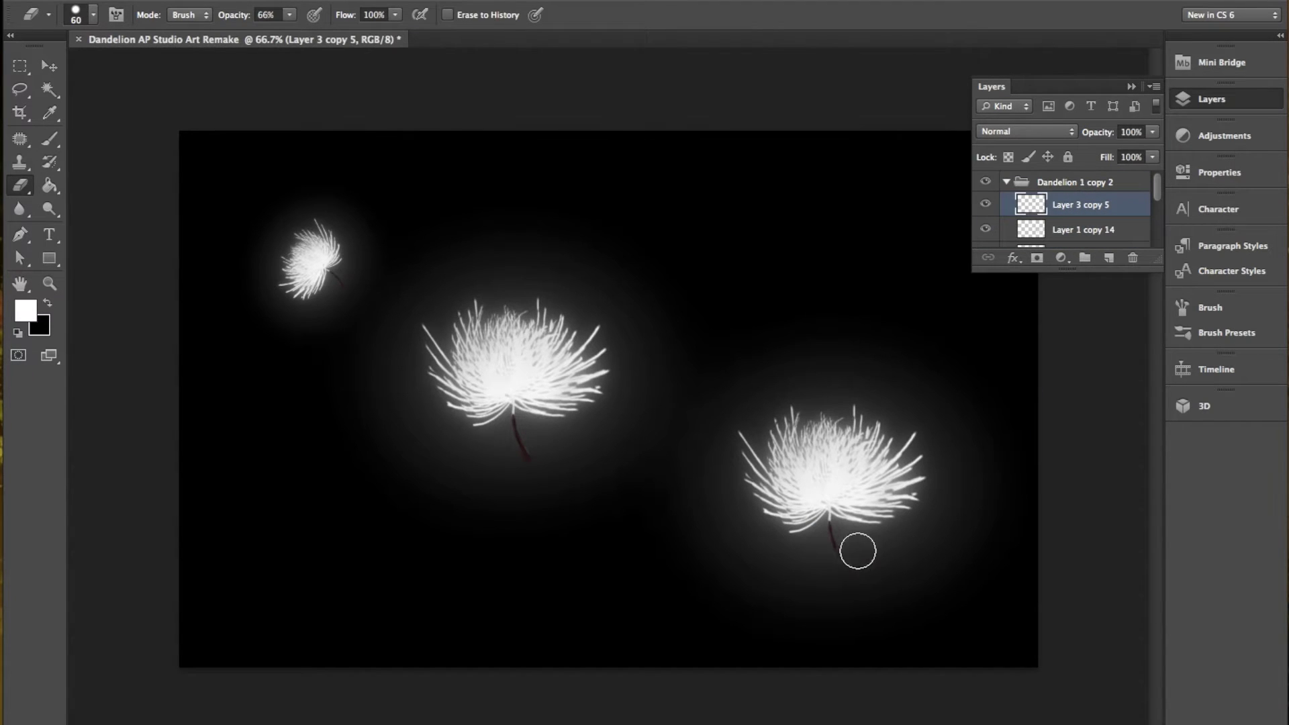
Step: Convert the merged layer to a Smart Object, rotate it slightly, and apply a 4.7-pixel Gaussian Blur
right_click(1024, 181)
left_click(1088, 279)
key("ctrl+t")
left_click_drag(873, 302, 822, 254)
key("Return")
left_click(689, 314)
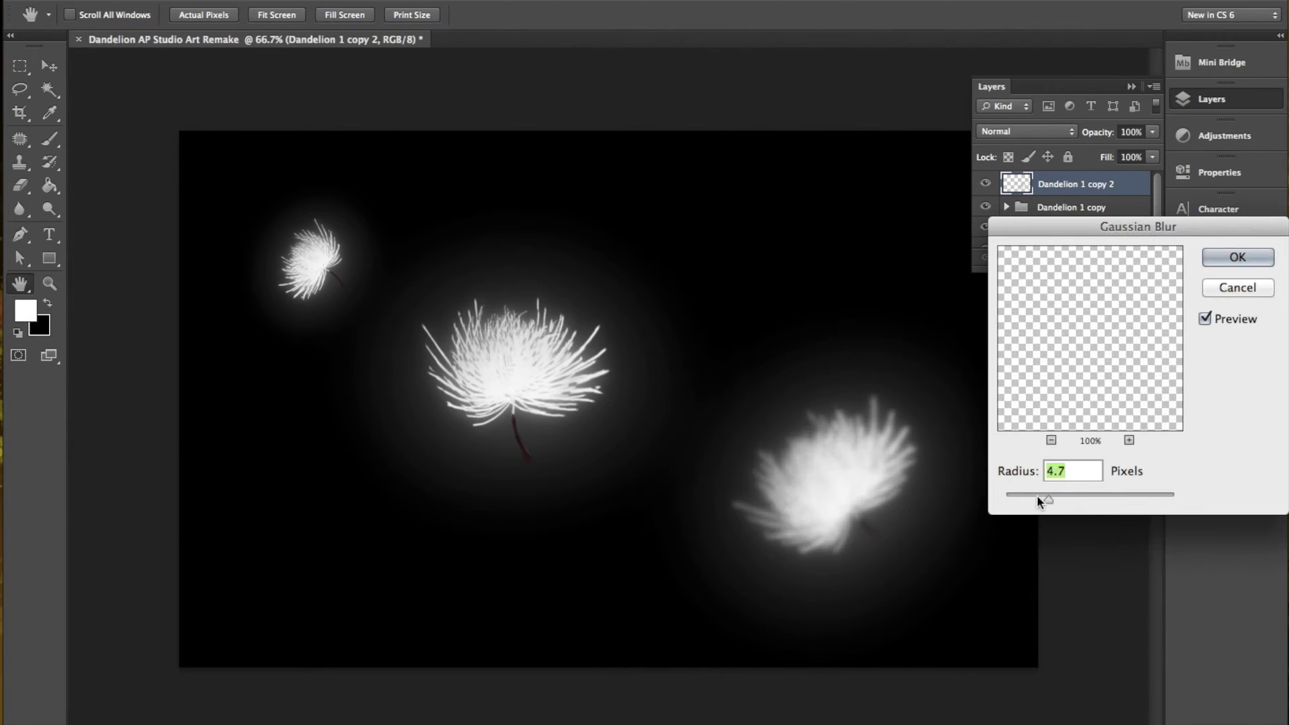
Step: Apply the 4.7 pixel Gaussian Blur, duplicate the blurred seed head and adjust eraser strength
left_click(1241, 258)
key("ctrl+j")
key("ctrl+t")
key("Return")
key("e")
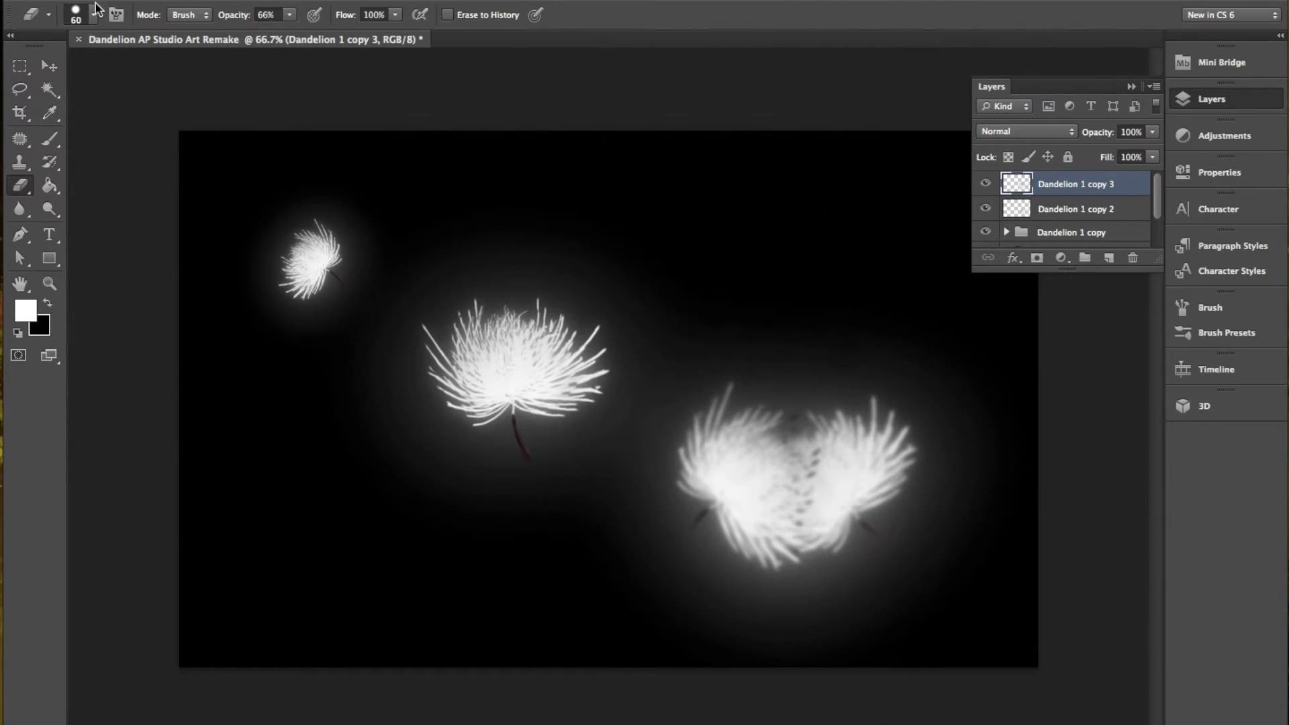
left_click(289, 15)
Step: Duplicate the blurred seed head, move it onto the right-hand dandelion and rotate it
key("ctrl+j")
key("ctrl+t")
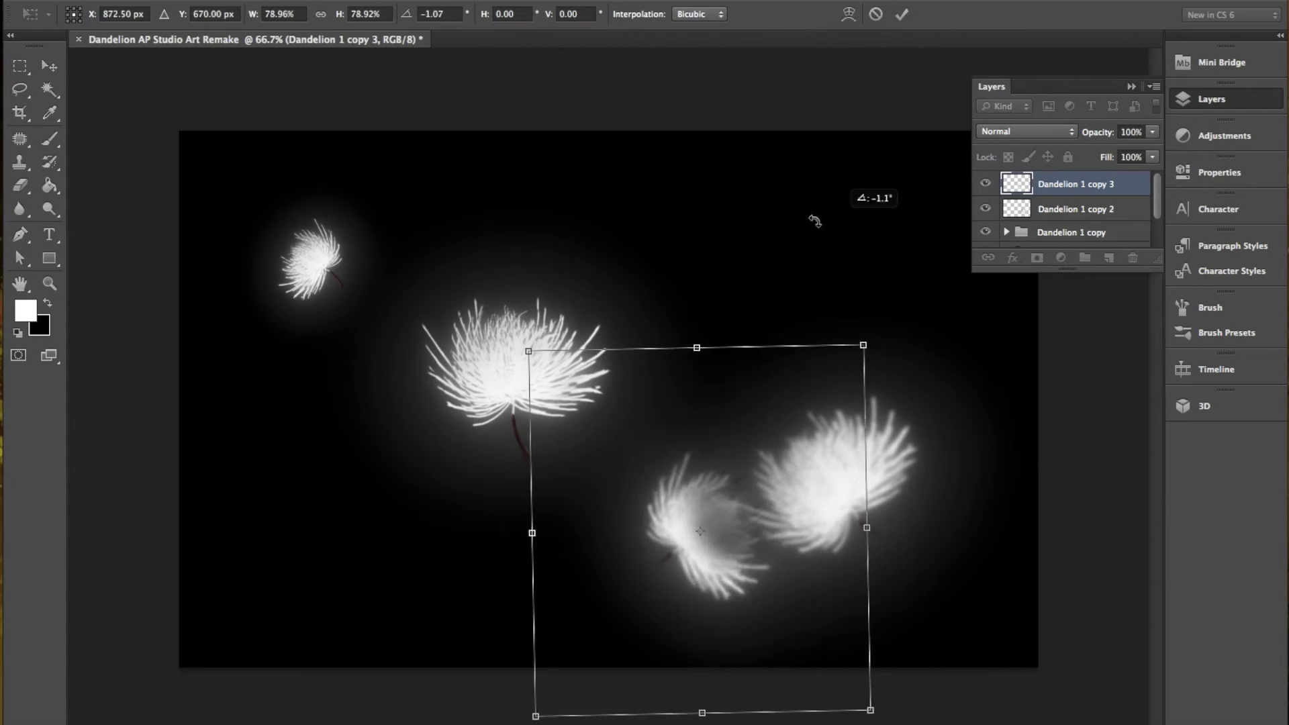
left_click_drag(706, 524, 780, 504)
left_click_drag(873, 322, 739, 222)
key("Return")
Step: Add further rotated copies of the blurred seed head over the lower-right cluster
key("ctrl+j")
key("ctrl+t")
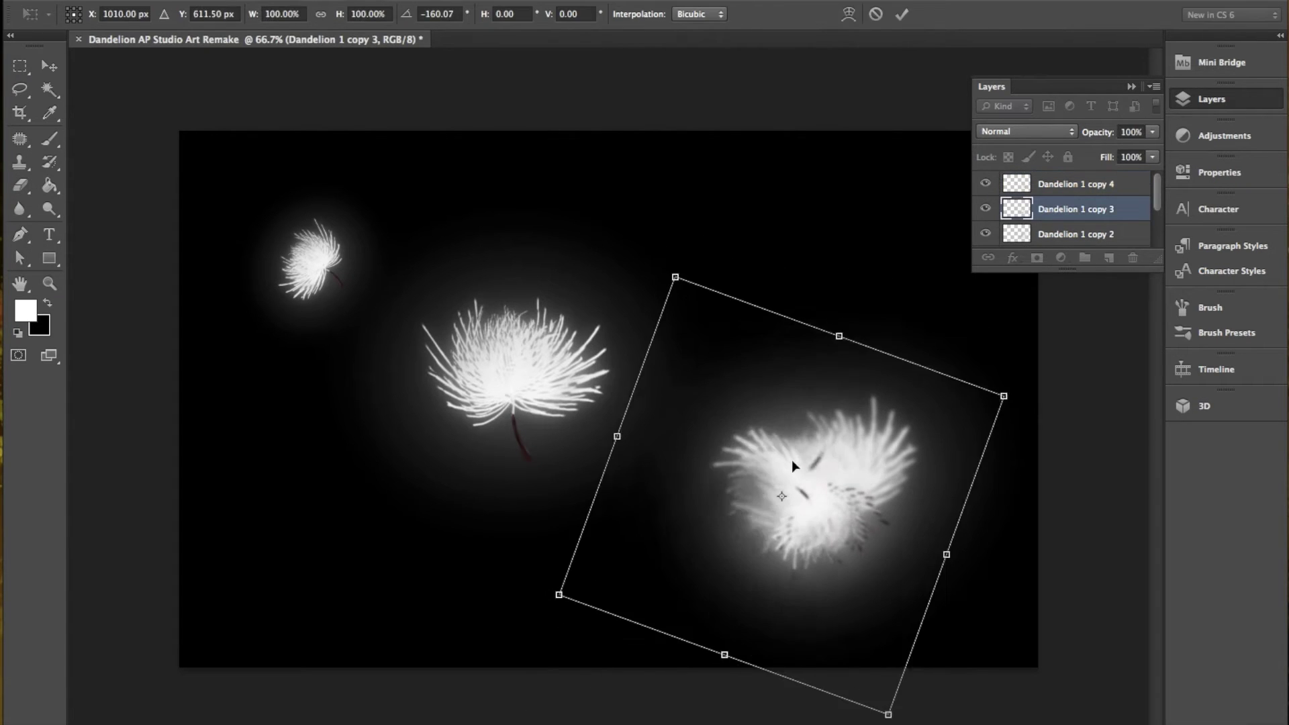
mouse_move(944, 323)
left_mouse_down()
mouse_move(837, 204)
mouse_move(901, 328)
mouse_move(881, 345)
left_mouse_up()
key("Return")
key("ctrl+j")
key("ctrl+t")
Step: Confirm the last rotated copy, reset colours and create a new empty layer
key("Return")
key("b")
right_click(118, 138)
key("Escape")
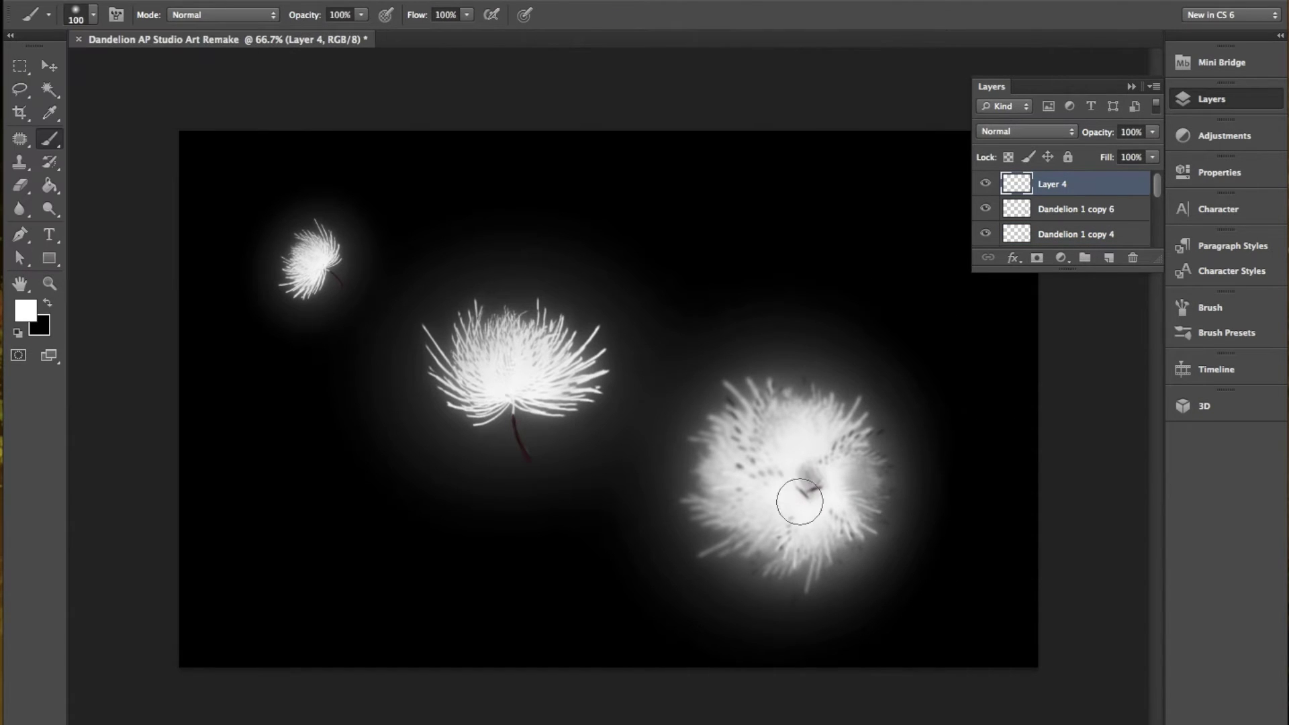
key("x")
key("i")
Step: Pick a dark reddish-brown and paint a brush spot at the cluster's centre
left_click(25, 311)
left_click(809, 478)
key("Return")
key("b")
left_click(804, 480)
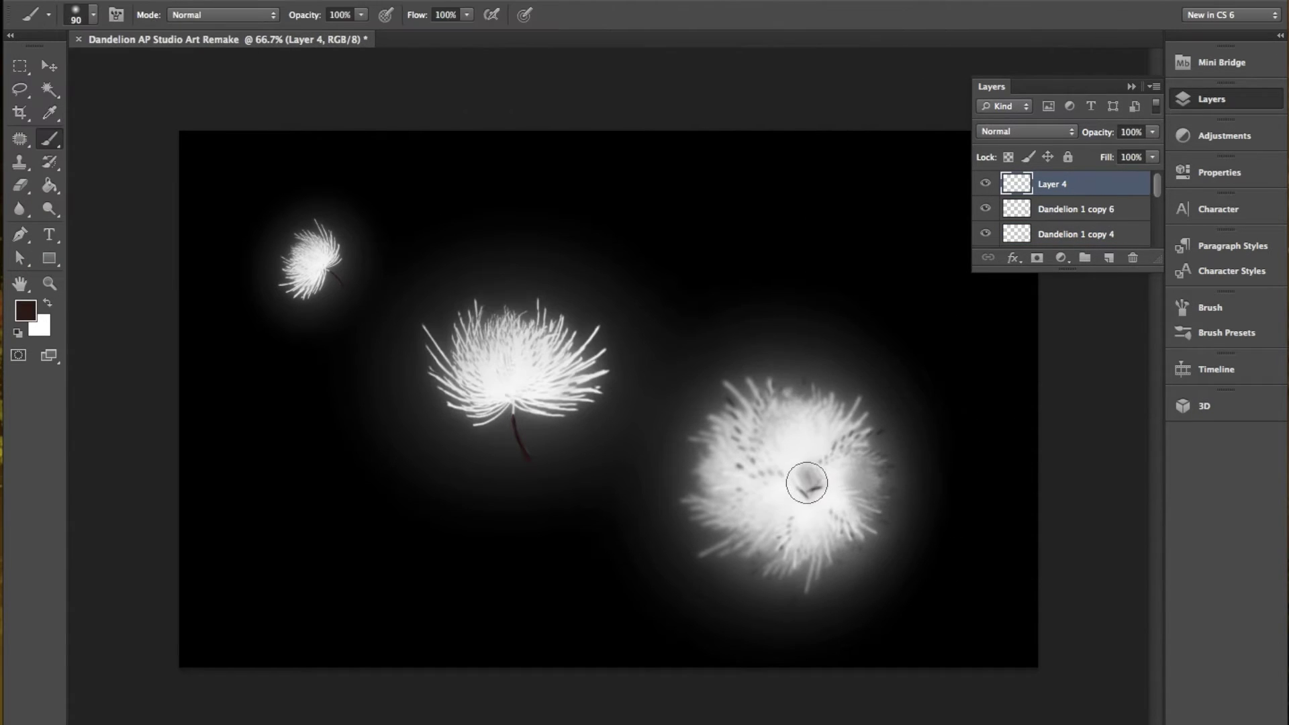
Step: Stretch the brown spot into a pointed shape and rotate it about -30°
key("ctrl+t")
left_click_drag(725, 523, 623, 464)
left_click_drag(764, 579, 874, 628)
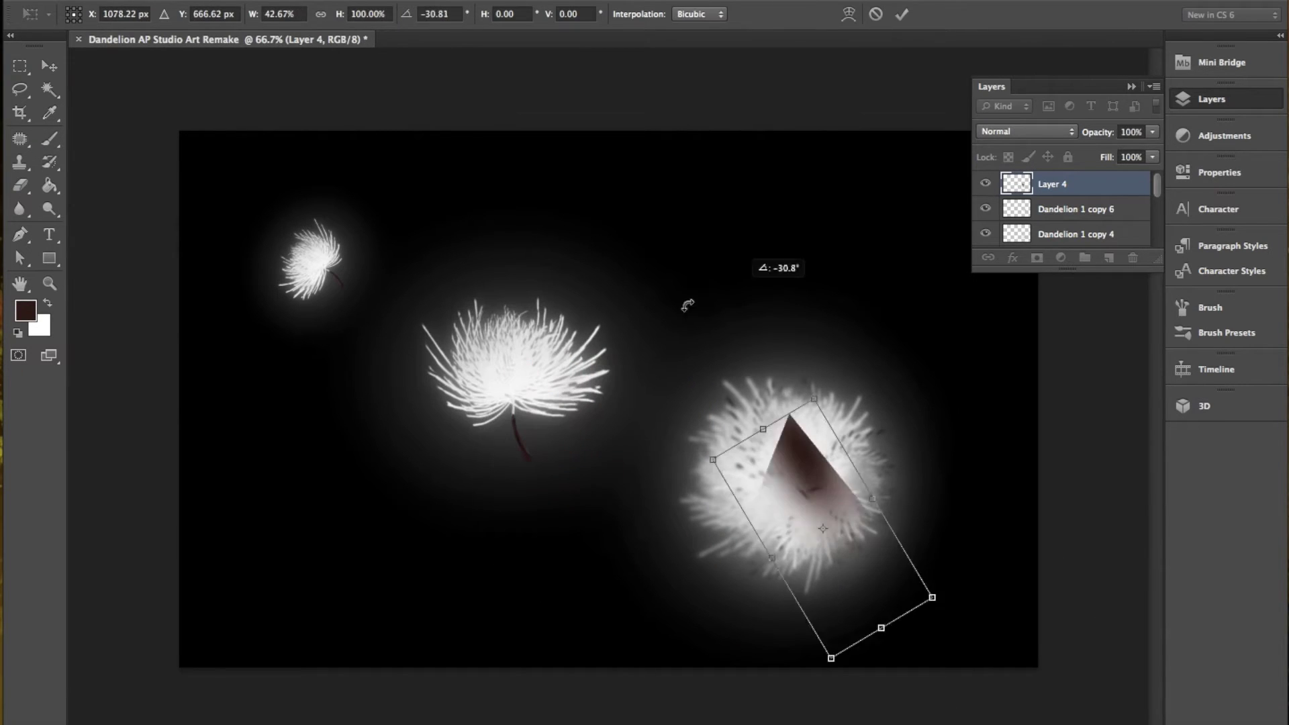
key("Return")
left_click(218, 9)
Step: Duplicate the brown pointed shape and position the copy over the cluster centre
key("Escape")
key("ctrl+alt+t")
left_click_drag(805, 481, 792, 443)
left_click_drag(893, 403, 907, 239)
key("Return")
key("ctrl+t")
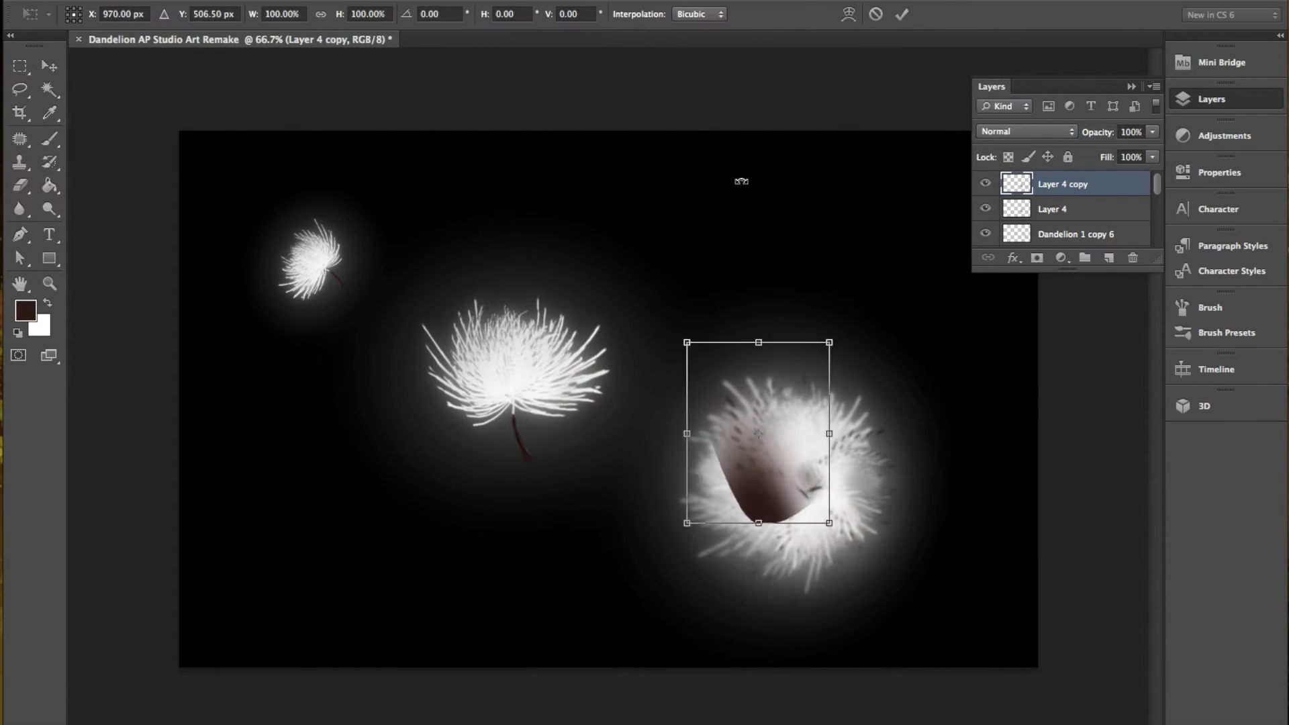
Step: Duplicate and rotate several more brown shape copies around the cluster centre to round the core
key("Return")
key("ctrl+alt+t")
key("Return")
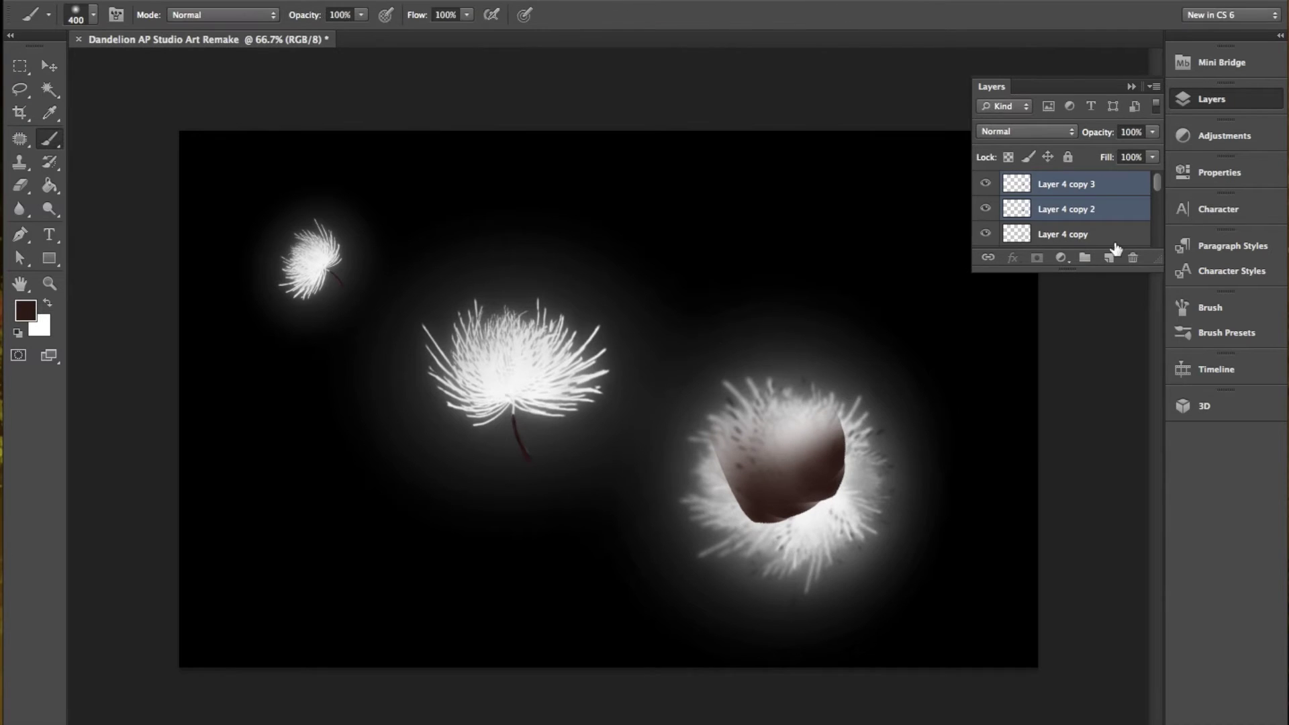
key("ctrl+alt+t")
mouse_move(833, 373)
left_mouse_down()
mouse_move(721, 460)
mouse_move(748, 418)
left_mouse_up()
key("Return")
key("b")
left_click(1070, 191)
key("ctrl+alt+t")
key("Return")
Step: Give the brown shape a Color Overlay layer style and a Gaussian Blur
double_click(1121, 188)
left_click(762, 287)
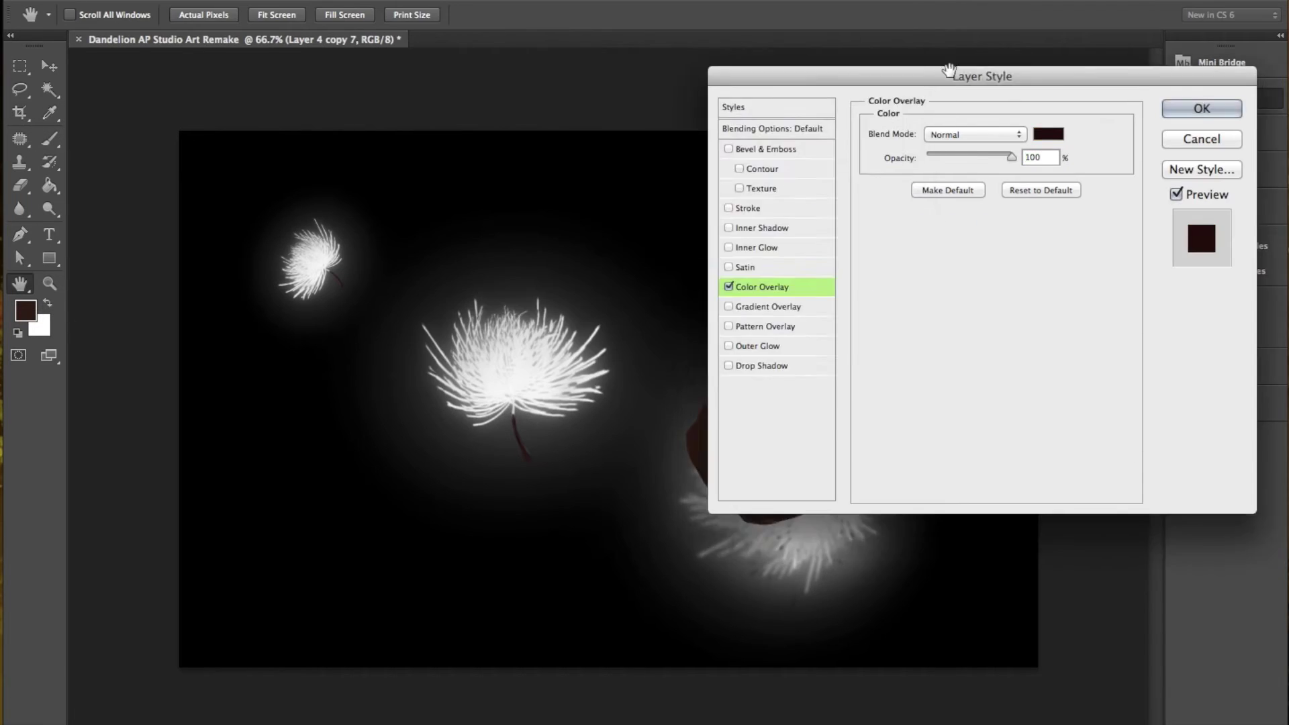
left_click(1201, 108)
left_click(692, 328)
left_click(1238, 256)
Step: Add one more rotated brown copy, merge the brown layers, nudge the core and set opacity 100%
key("ctrl+alt+t")
left_click_drag(867, 376, 815, 422)
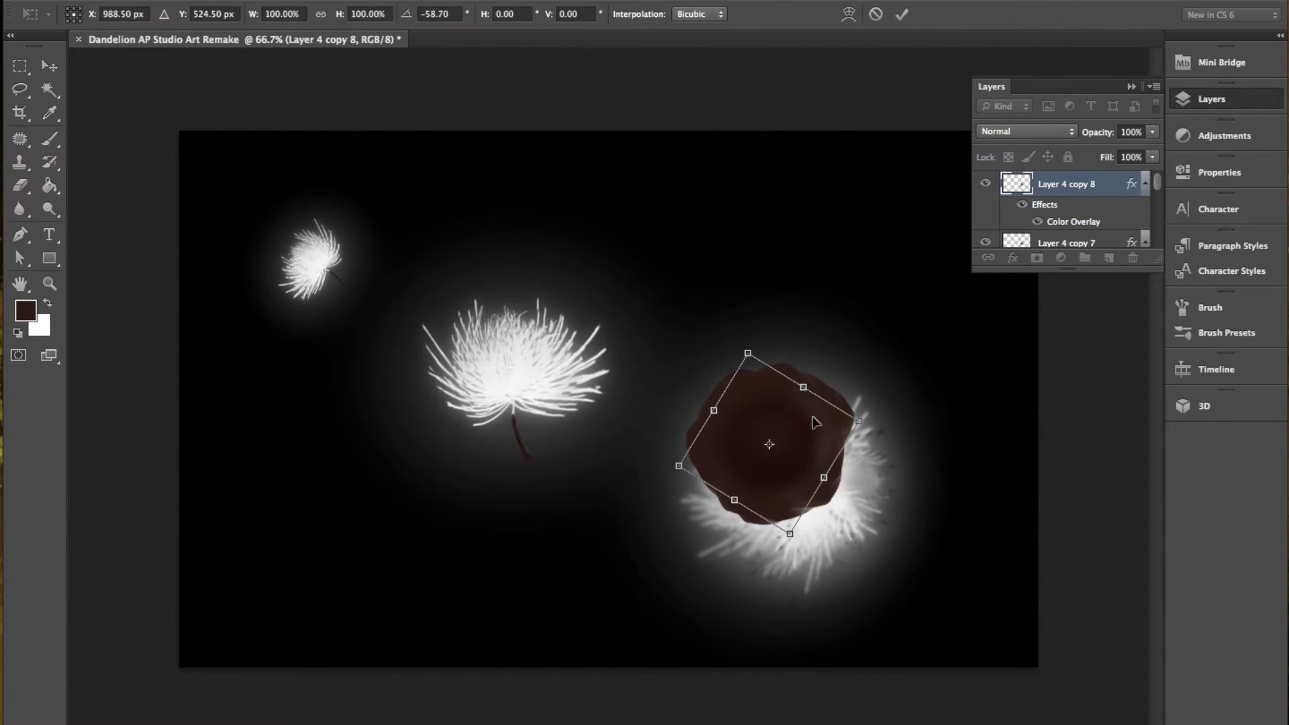
key("Return")
key("e")
right_click(1058, 200)
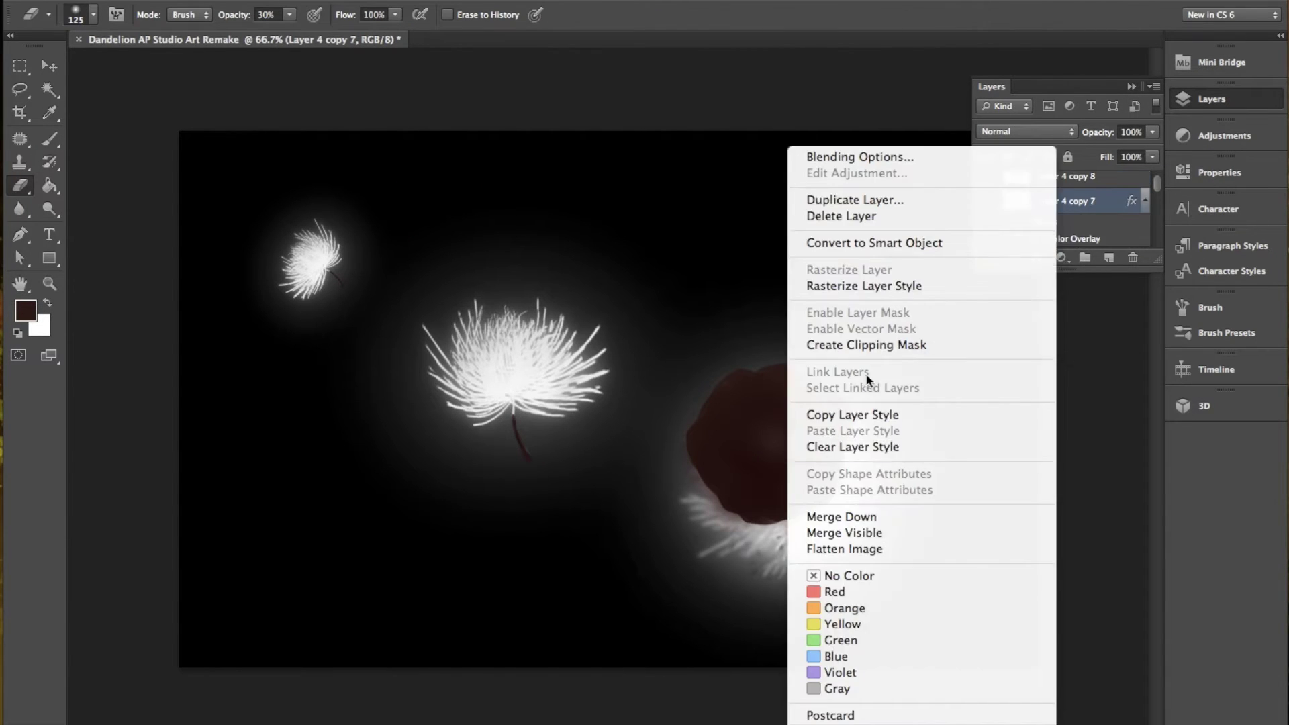
left_click(901, 517)
key("ctrl+t")
left_click_drag(783, 460, 792, 466)
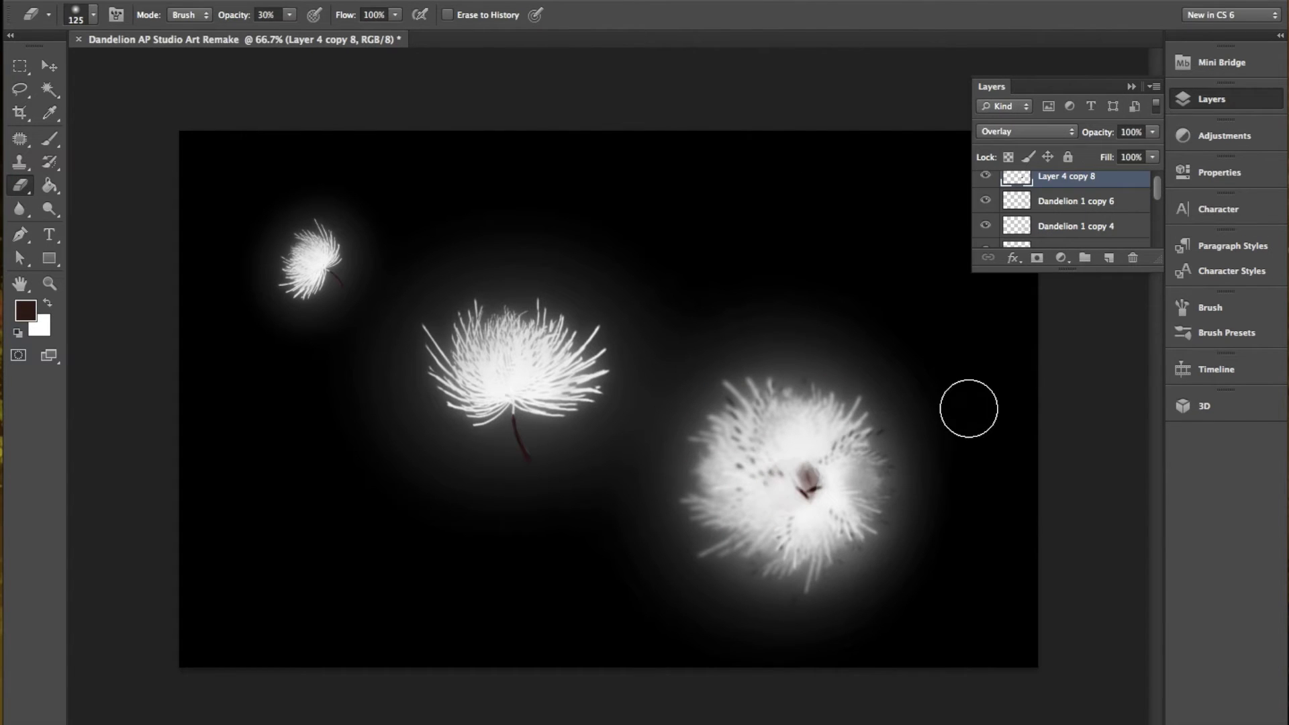
left_click_drag(1150, 153, 1161, 154)
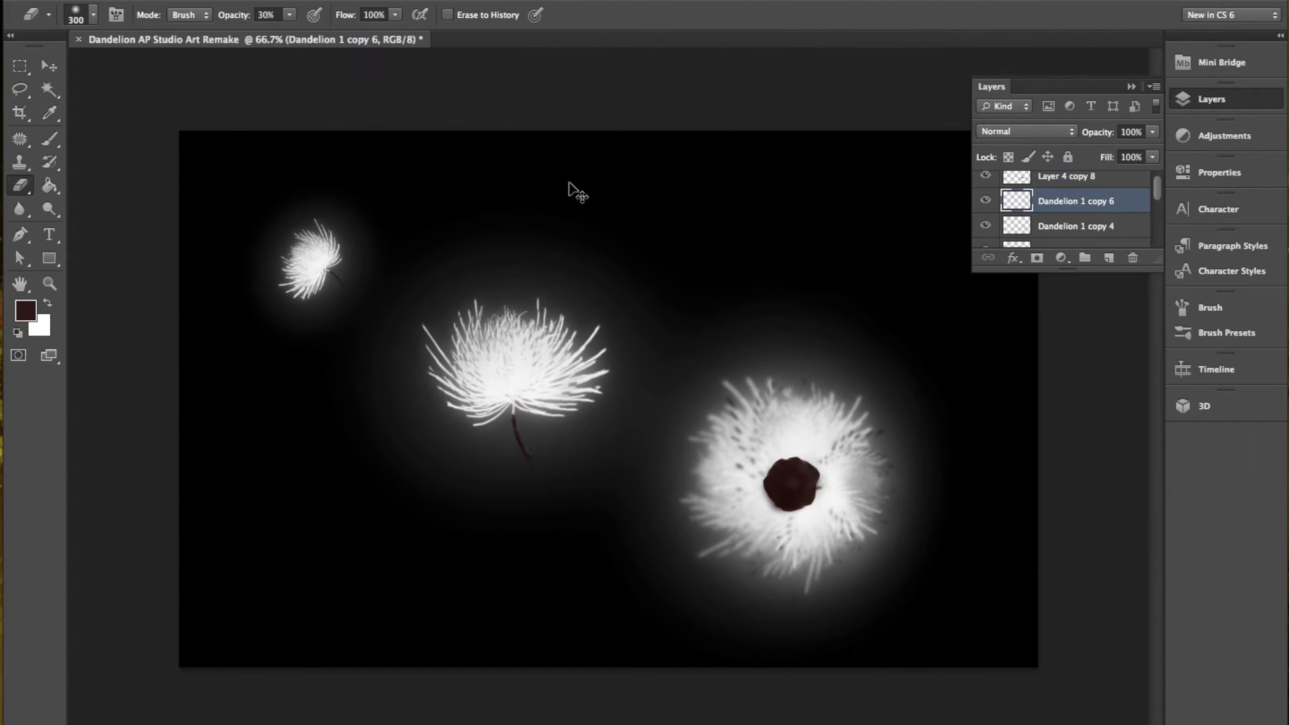
Step: Duplicate the blurred seed head and rotate it about -35° over the cluster
key("ctrl+j")
key("ctrl+t")
left_click_drag(893, 289, 683, 360)
mouse_move(816, 356)
left_mouse_down()
mouse_move(826, 373)
mouse_move(739, 383)
left_mouse_up()
Step: Confirm the rotated copy, add more duplicates and select the Dandelion 1 copy 8 layer
key("Return")
key("ctrl+j")
key("e")
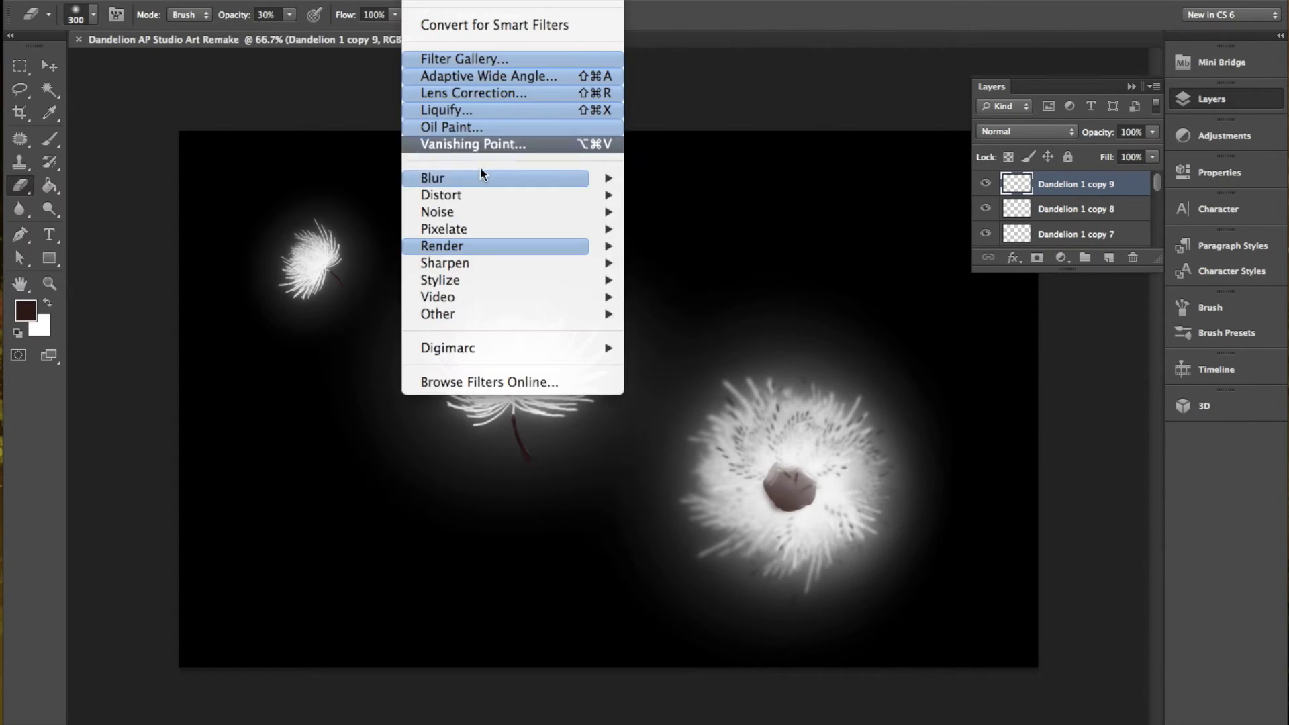
key("ctrl+j")
left_click(1105, 235)
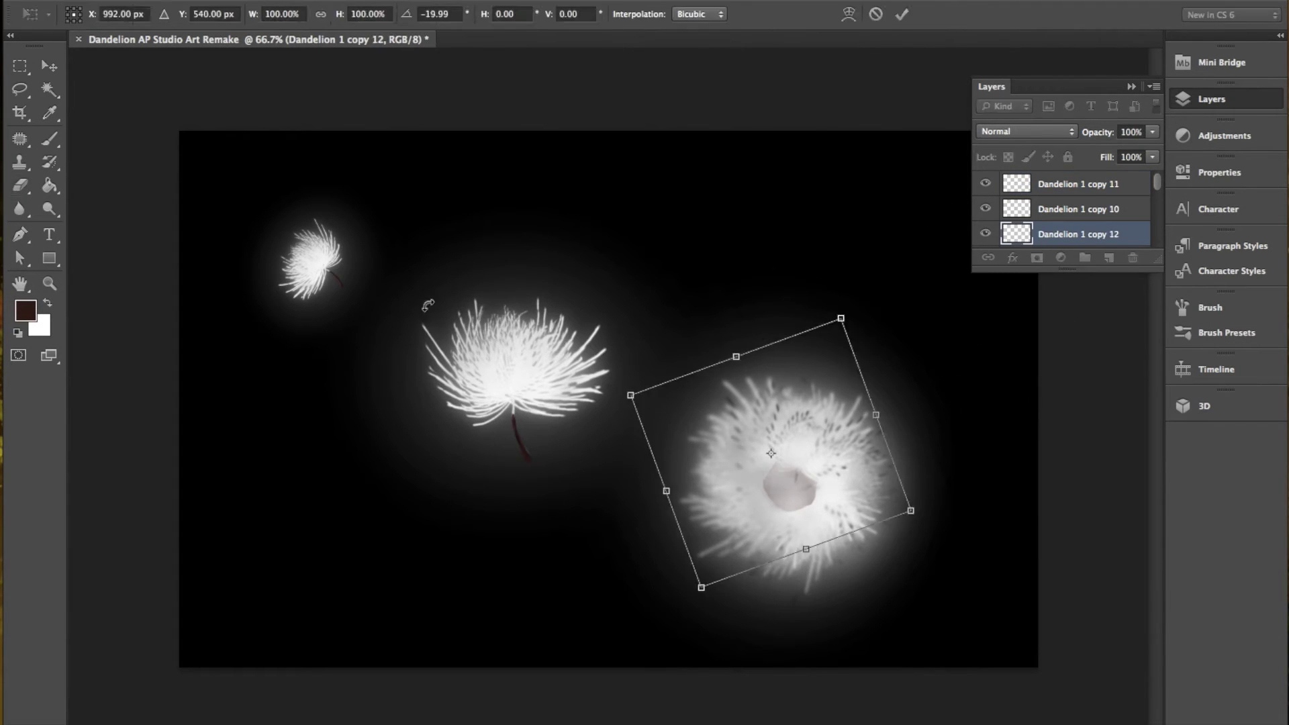
Step: Add seed-head copies rotated about -39° and -40°, plus an enlarged turned copy over the cluster
key("ctrl+j")
key("ctrl+t")
left_click_drag(848, 349, 739, 318)
key("ctrl+t")
left_click_drag(892, 380, 751, 377)
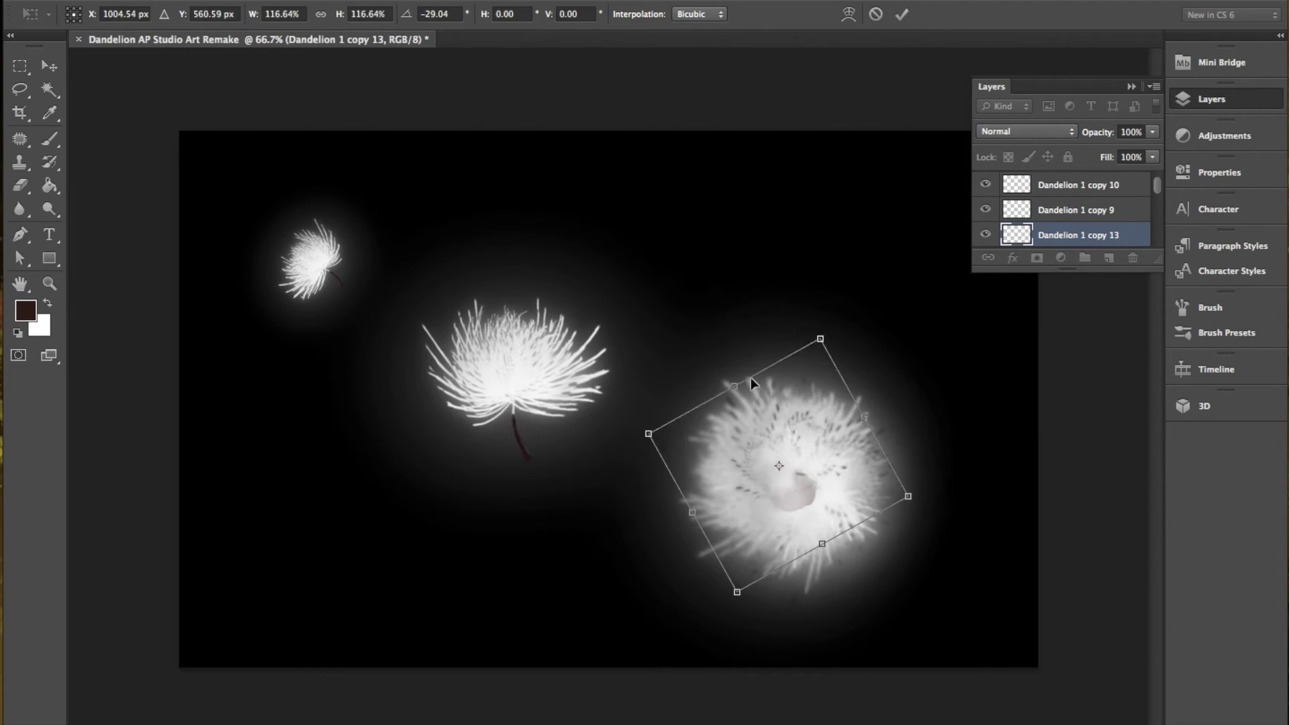
key("Return")
key("ctrl+j")
key("ctrl+t")
left_click_drag(947, 457, 792, 396)
key("Return")
Step: Add one more rotated blurred seed-head copy to the puff
key("ctrl+j")
key("ctrl+t")
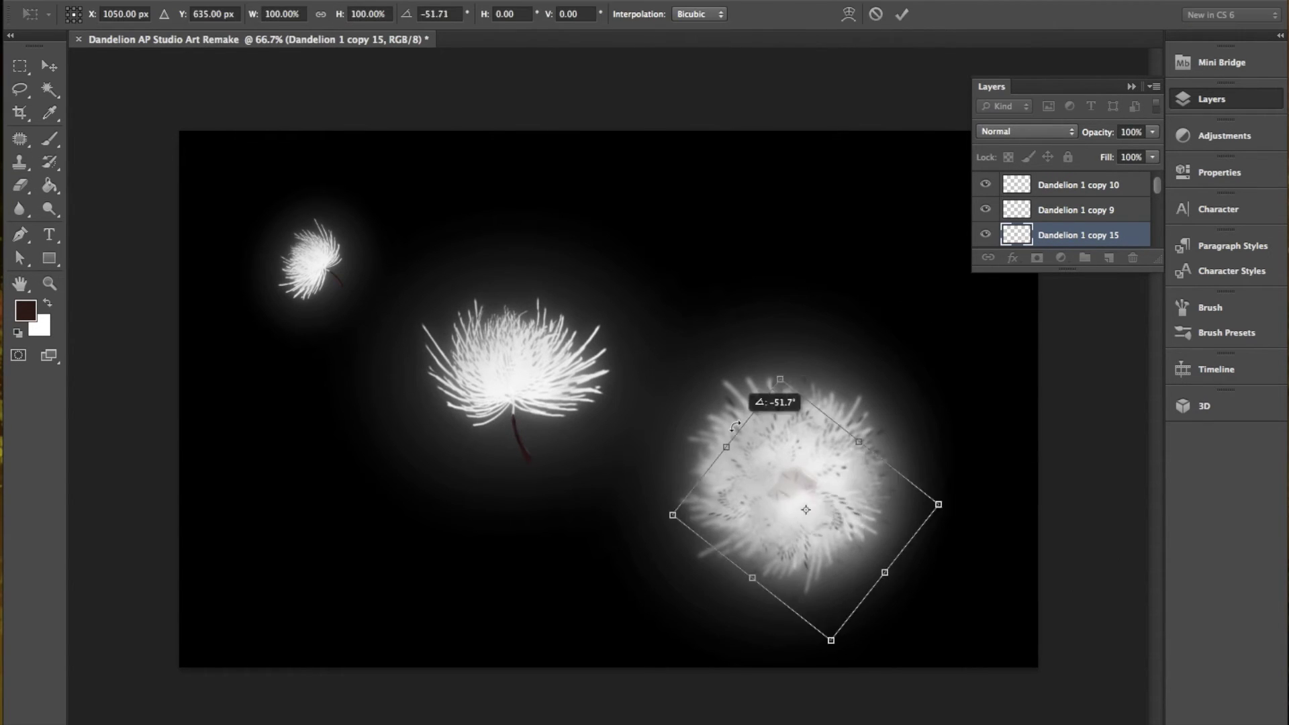
key("Return")
key("e")
Step: Shift the large cluster layer slightly into place and switch to a smaller eraser
right_click(1095, 203)
key("ctrl+t")
left_click_drag(1079, 423, 763, 331)
key("Return")
key("e")
key("bracketleft")
key("bracketleft")
key("bracketleft")
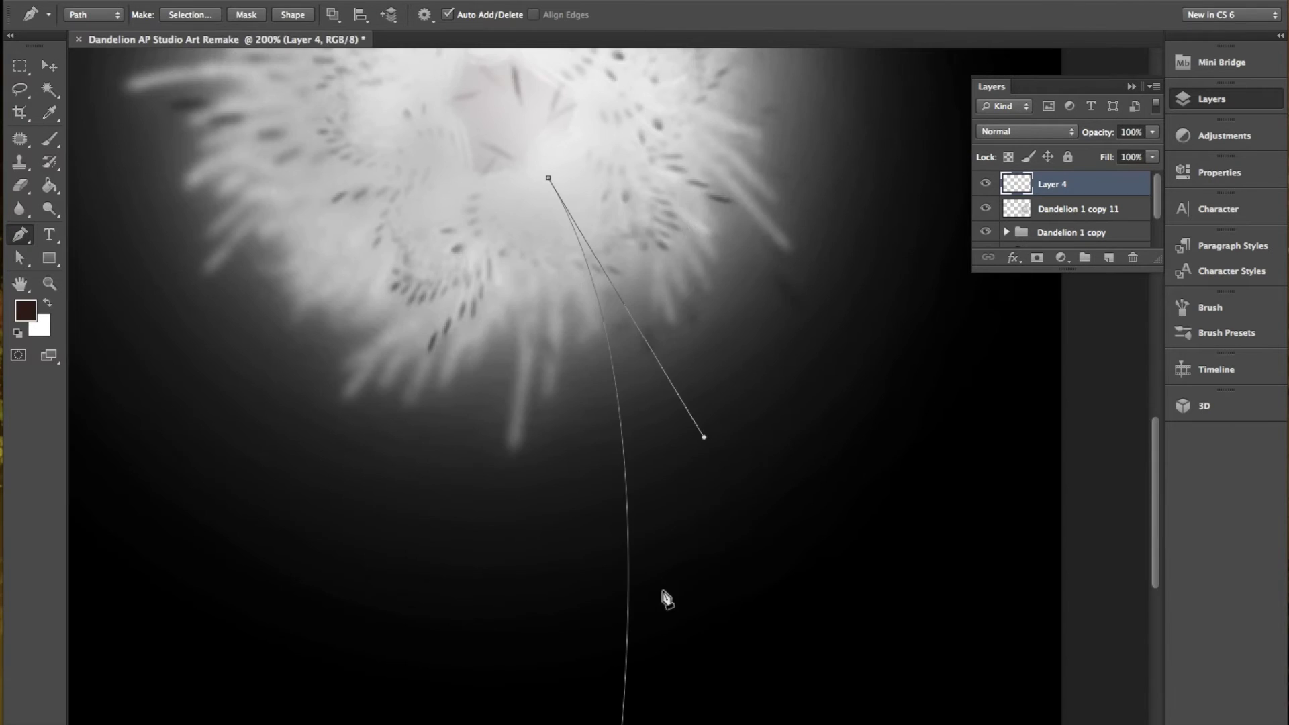
Step: Try a stroke on the stem path, undo it, and choose a brush preset
right_click(565, 200)
left_click(692, 340)
key("Return")
key("ctrl+z")
key("b")
right_click(613, 296)
key("Return")
key("p")
Step: Stroke the stem path with the brush in dark green instead of the dark colour
left_click(766, 339)
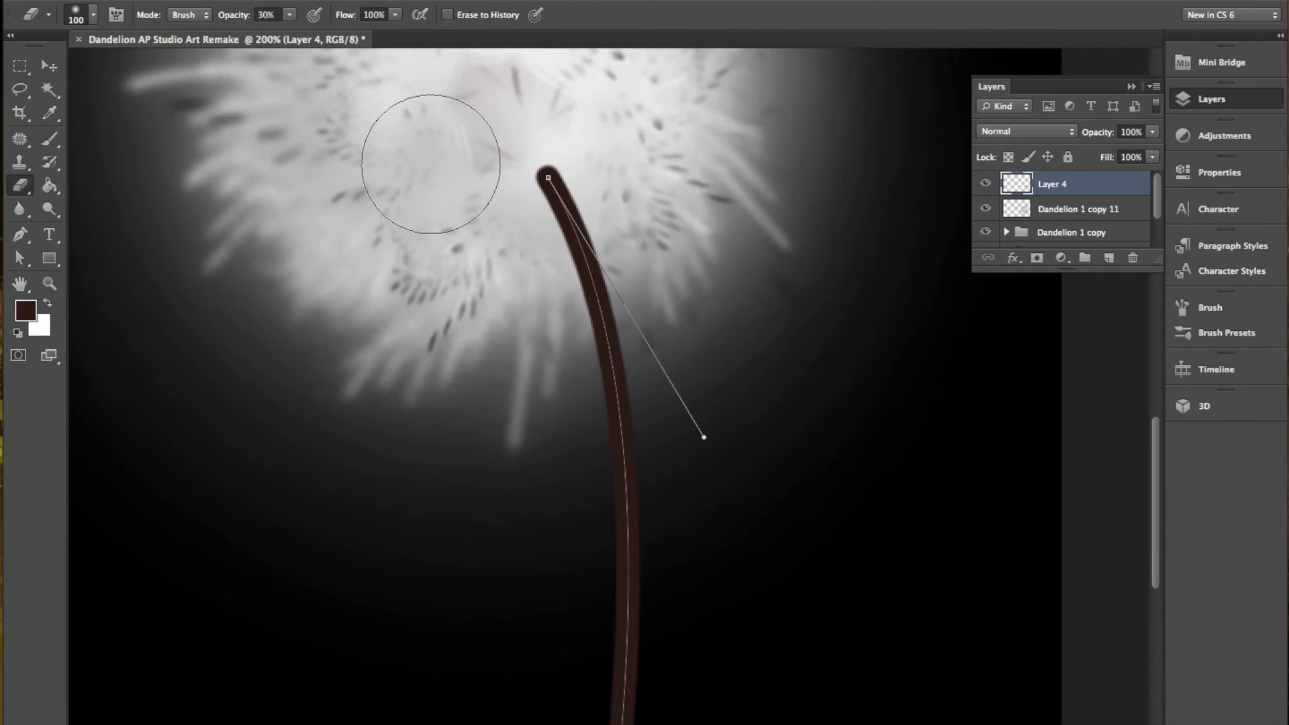
key("ctrl+z")
left_click(25, 310)
left_click(826, 29)
left_click(61, 147)
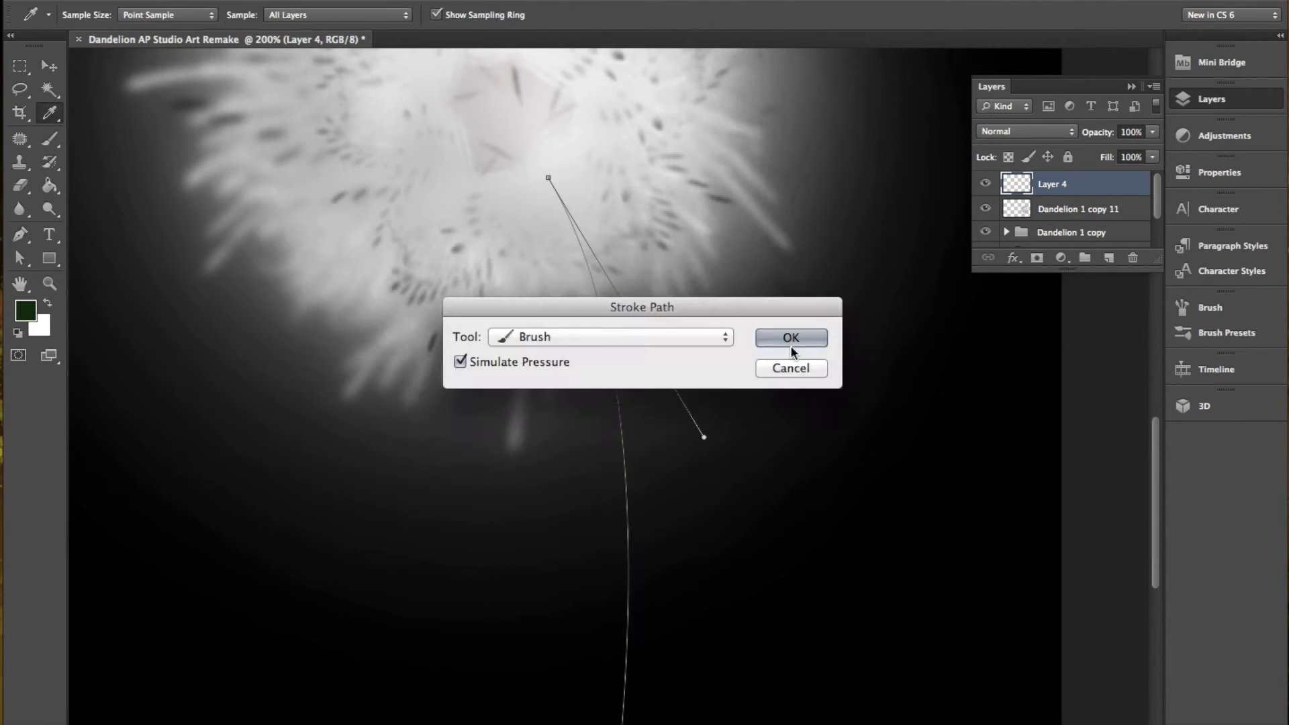
key("Return")
Step: Move Layer 4 below the cluster layer, adjust its hue, and duplicate the stem
key("ctrl+[")
key("e")
key("ctrl+u")
key("Escape")
key("ctrl+j")
key("ctrl+t")
key("Return")
Step: Merge the green stem layer and rotate the stem to lean slightly left
left_click(1081, 192)
key("ctrl+t")
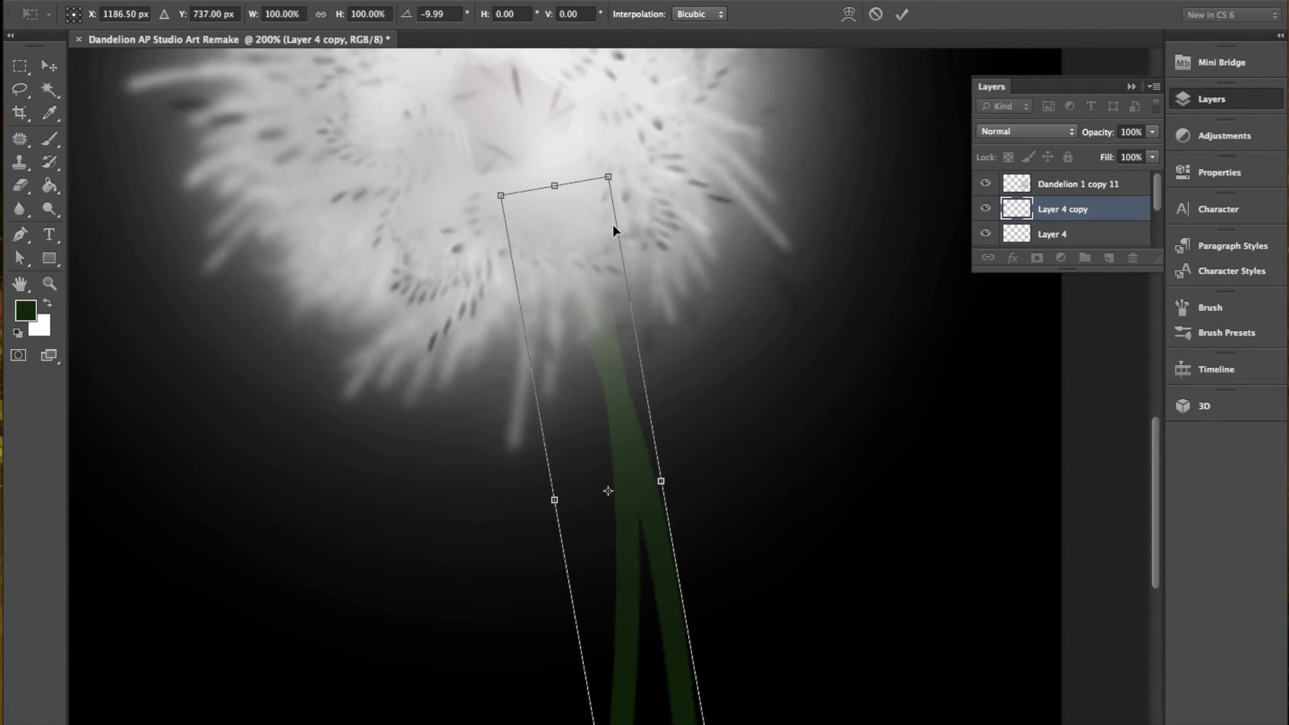
key("Escape")
key("ctrl+e")
key("ctrl+t")
left_click_drag(872, 360, 843, 119)
key("Return")
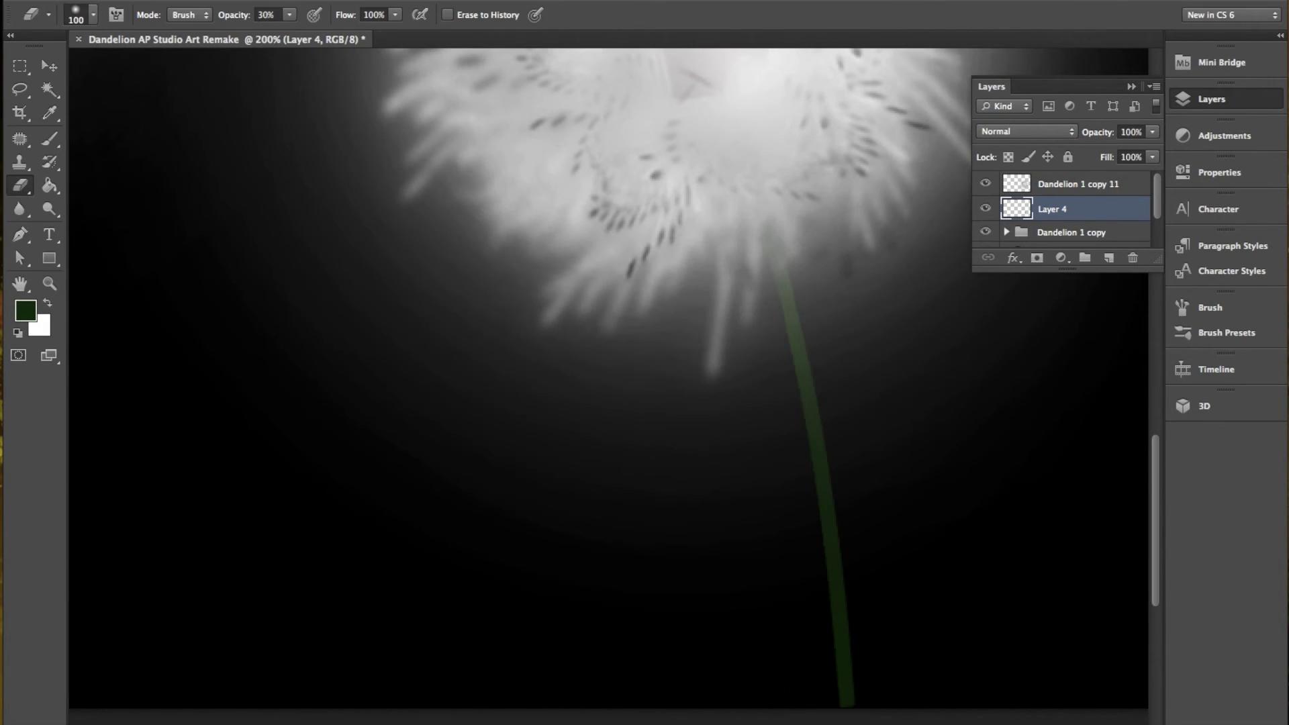
Step: Warp the stem into a gentle curve
key("ctrl+t")
left_click_drag(835, 360, 862, 512)
key("Return")
key("ctrl+0")
key("e")
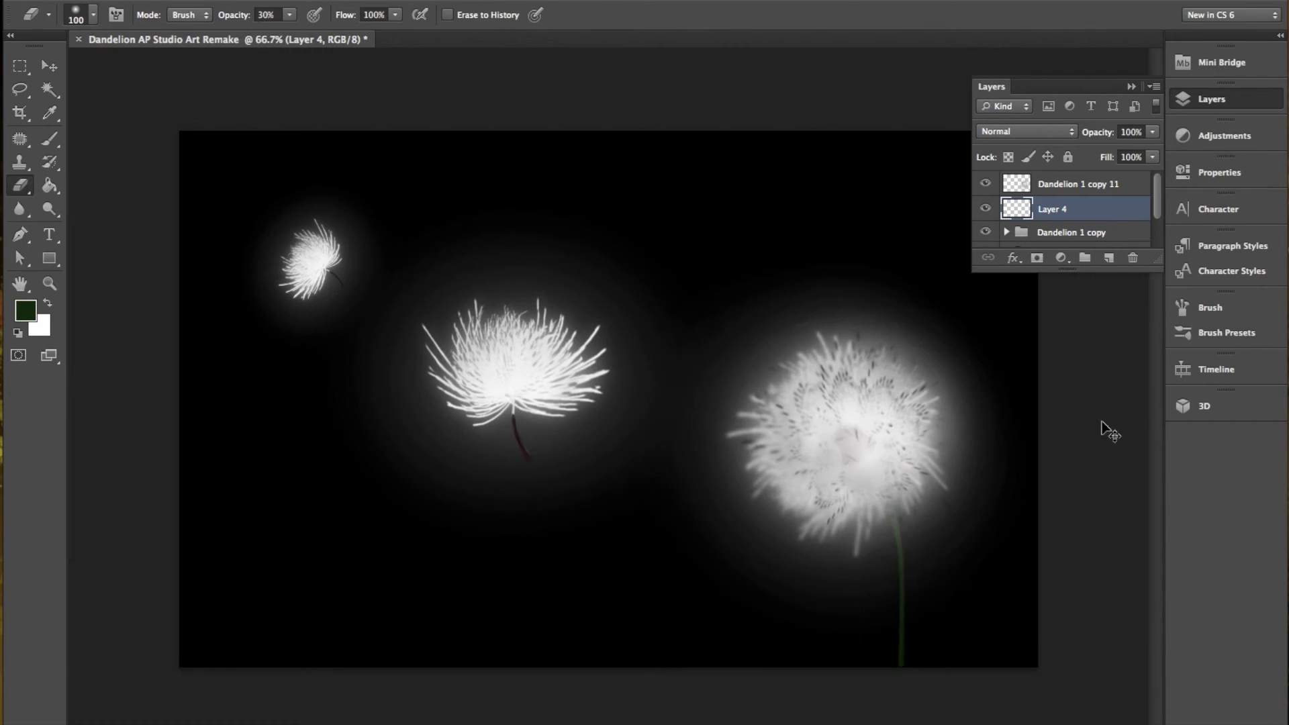
Step: Rotate and widen the stem copy under the big dandelion head
left_click(445, 484)
key("Escape")
key("ctrl+t")
left_click_drag(904, 572, 920, 568)
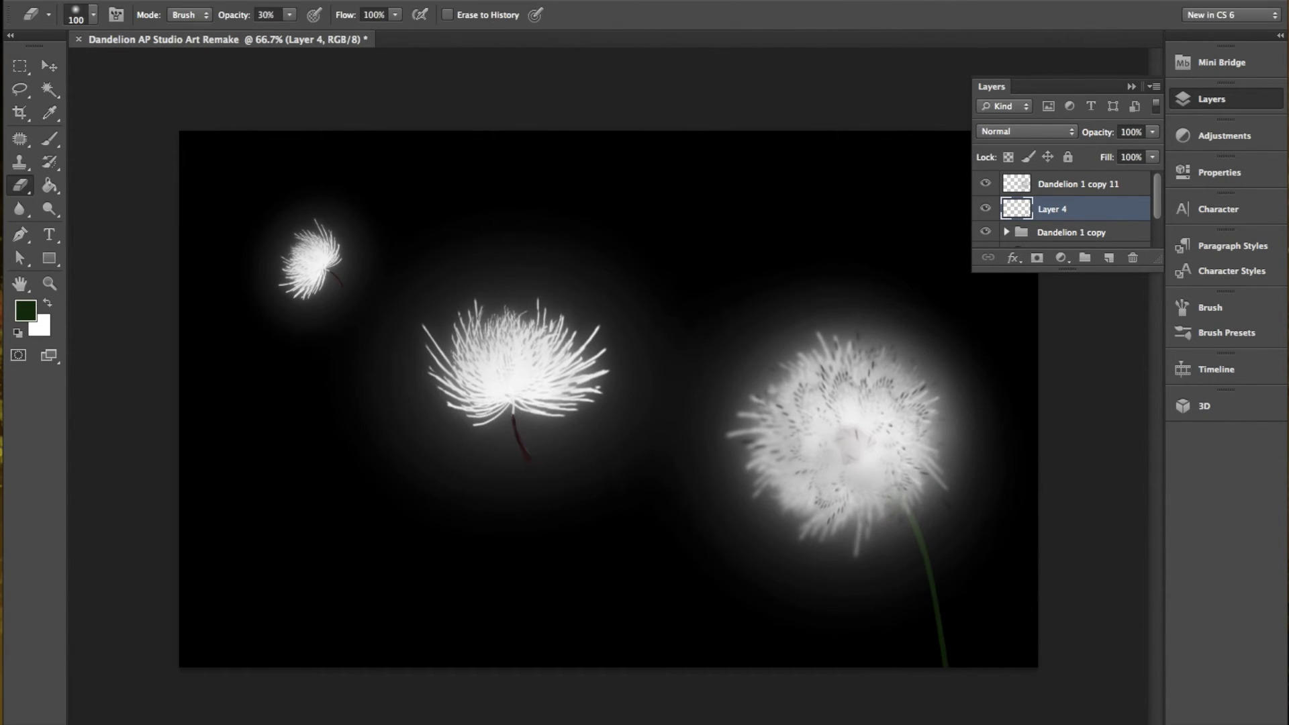
scroll(1047, 483, "up", 2)
scroll(1002, 657, "down", 5)
Step: Duplicate the stem layer, apply a Hue/Saturation adjustment, and transform the copy
key("ctrl+j")
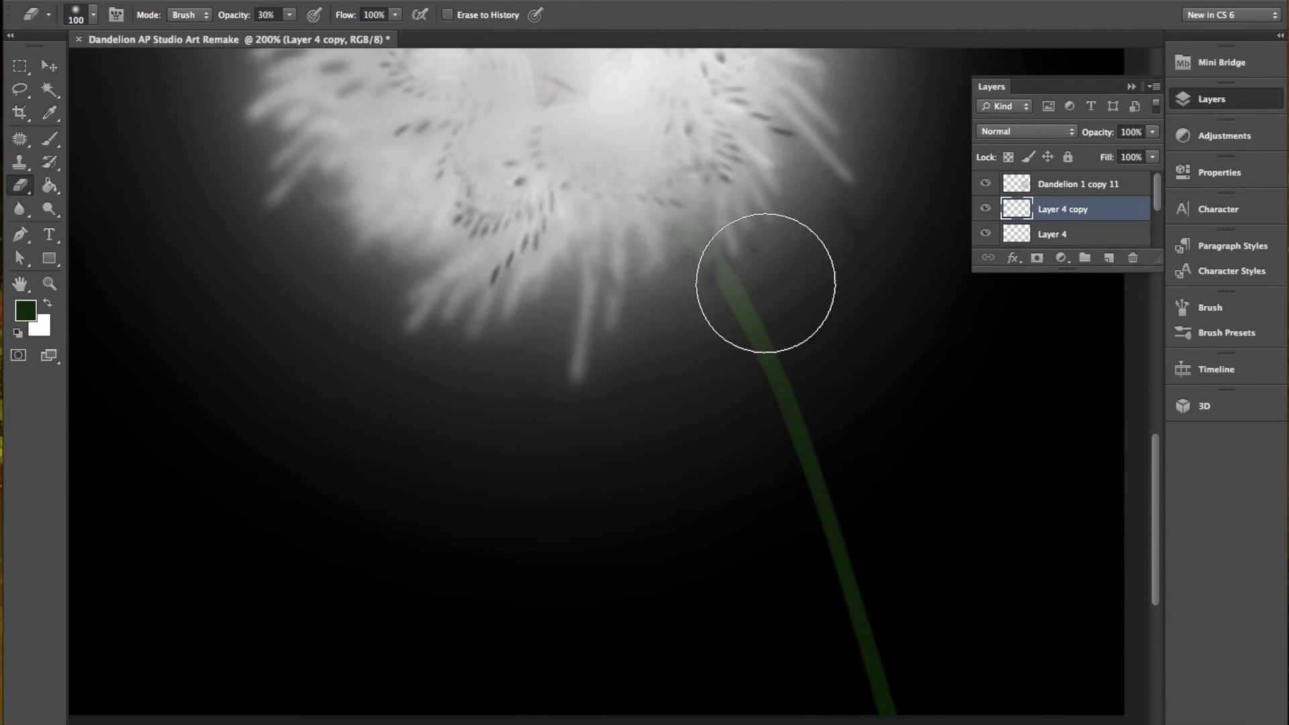
key("ctrl+u")
key("Return")
key("e")
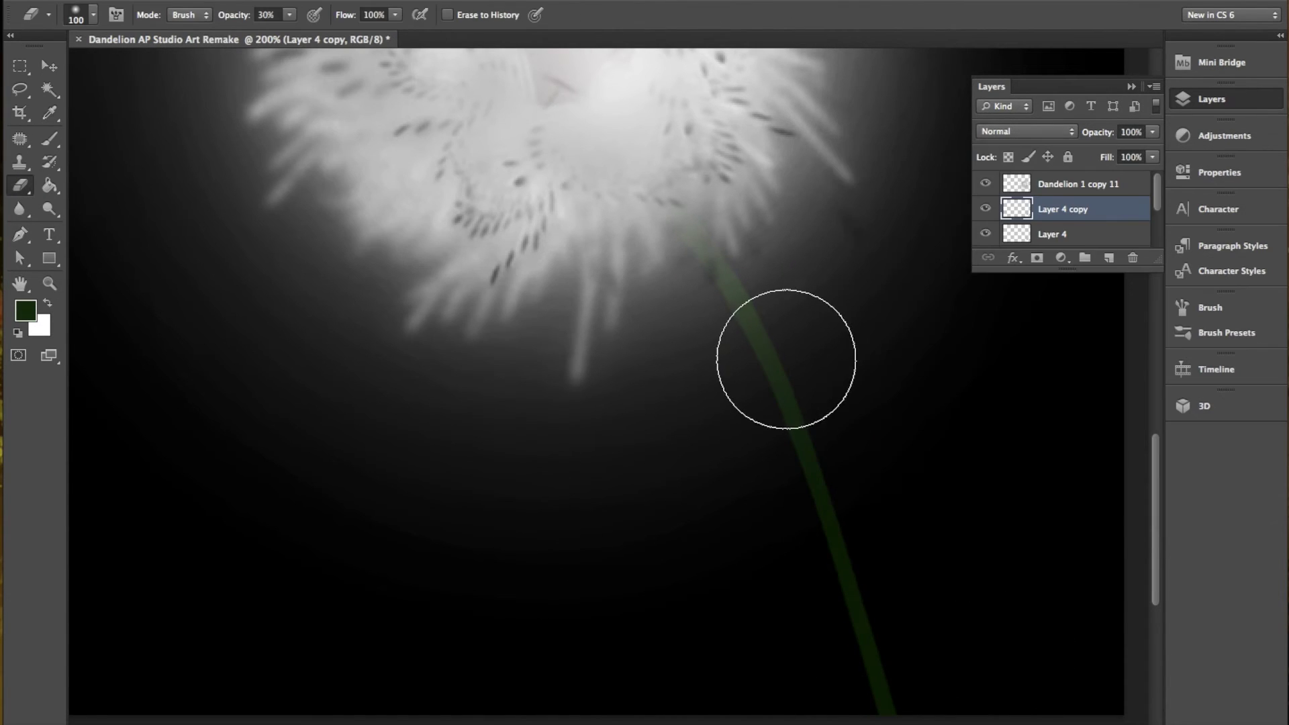
key("ctrl+t")
key("Return")
Step: Add another stem copy rotated outward and erase the faint green glow at the bottom
key("ctrl+j")
key("ctrl+u")
key("Return")
key("ctrl+t")
left_click_drag(920, 591, 910, 598)
key("Return")
left_click_drag(779, 494, 782, 660)
Step: Duplicate the stem layer twice more for additional stems
key("ctrl+j")
key("ctrl+t")
key("Return")
key("ctrl+j")
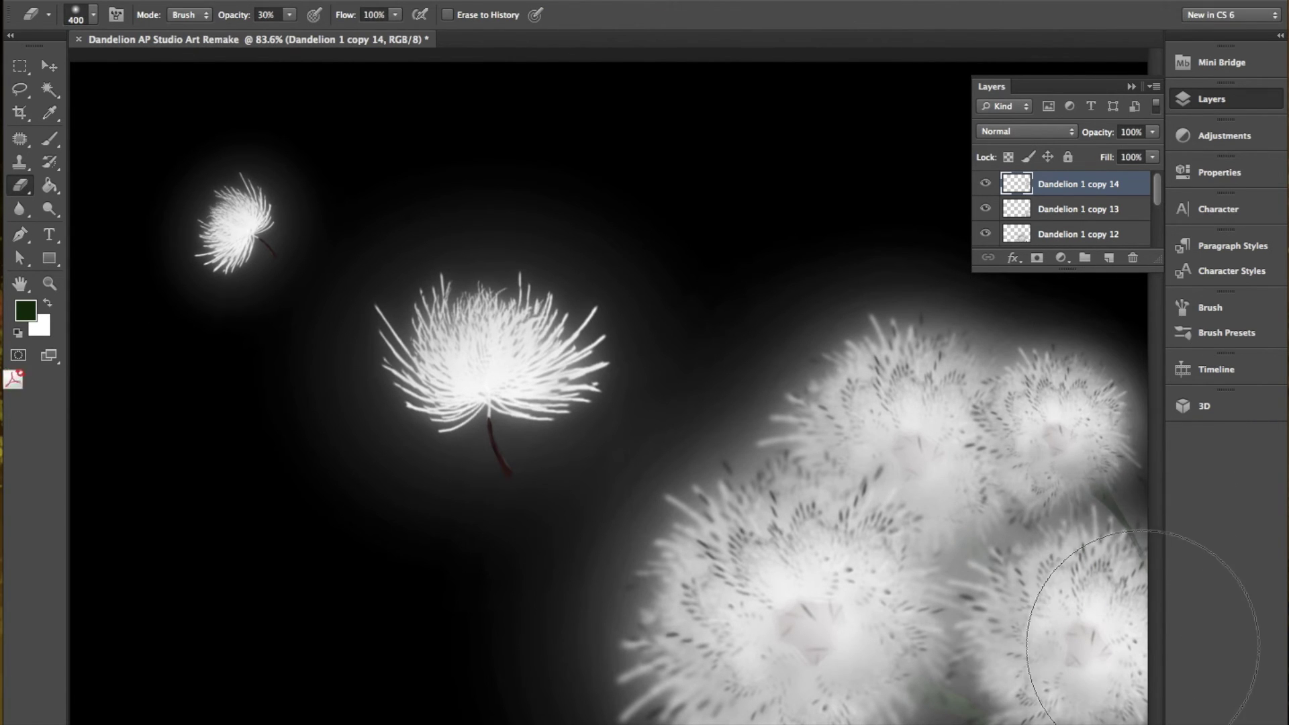
Step: Duplicate the dandelion head, shrink to ~69%, rotate top-right, and reorder Dandelion 1 copy 15
key("ctrl+j")
key("ctrl+t")
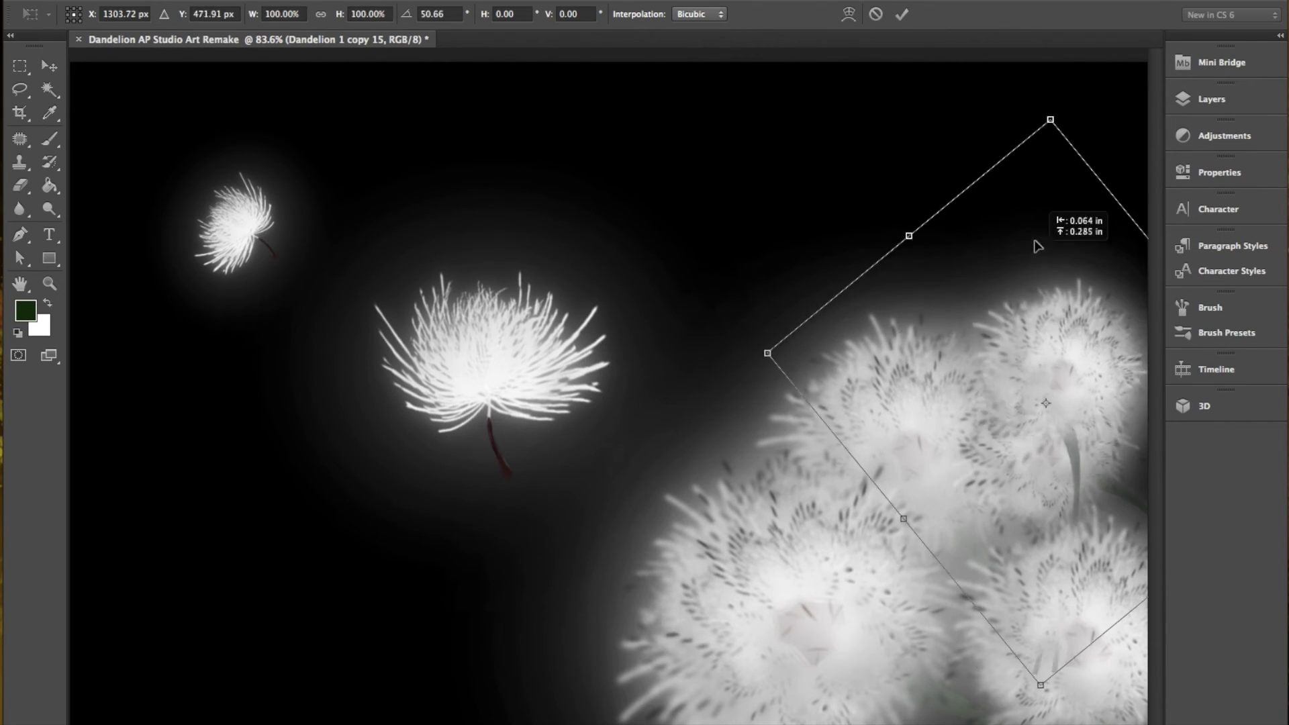
left_click_drag(981, 195, 1006, 217)
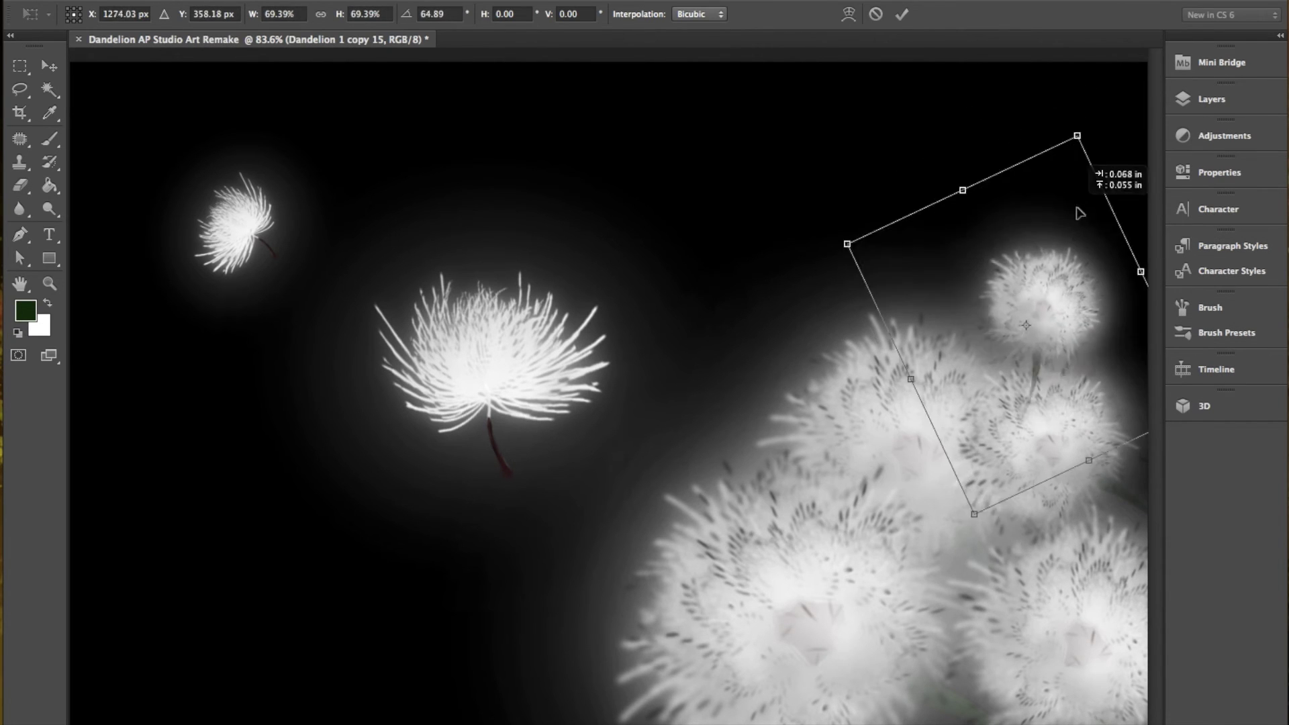
key("Return")
key("e")
left_click(1213, 99)
left_click_drag(1108, 182, 1112, 205)
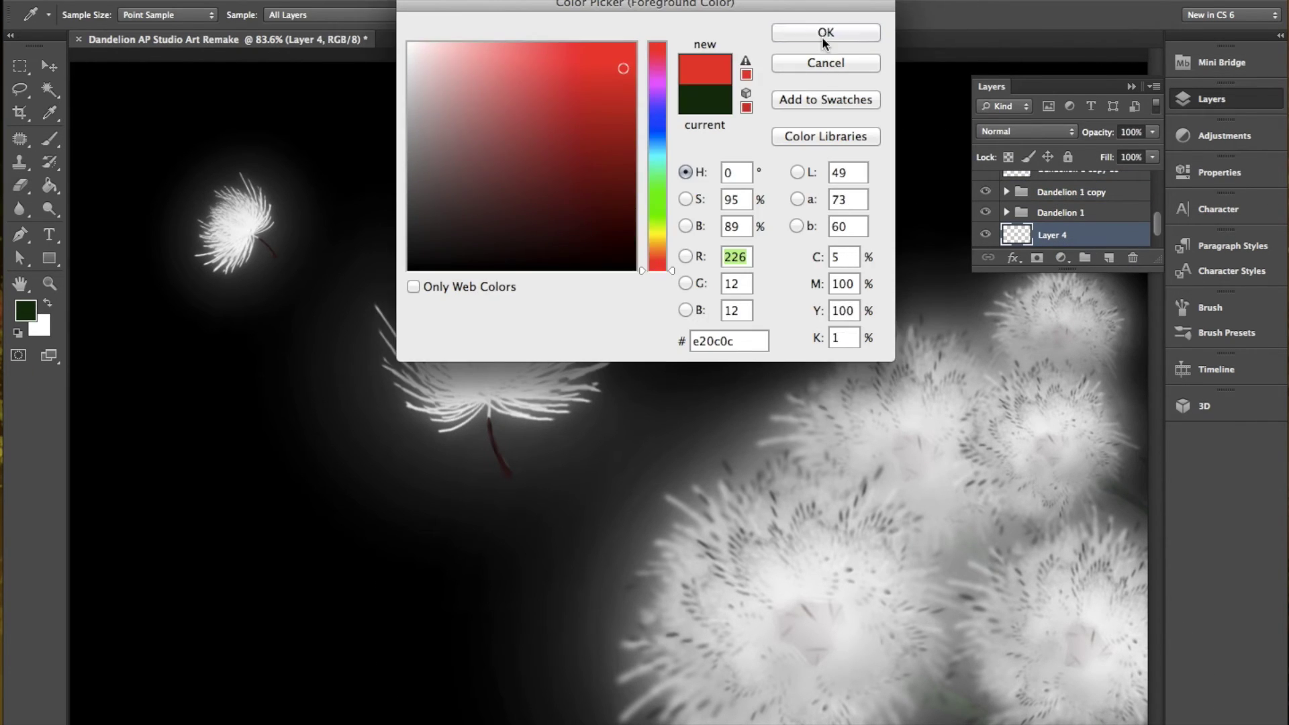
Step: Paint a large soft red glow behind the cluster on Layer 4
left_click(49, 139)
left_click(93, 15)
left_click(149, 208)
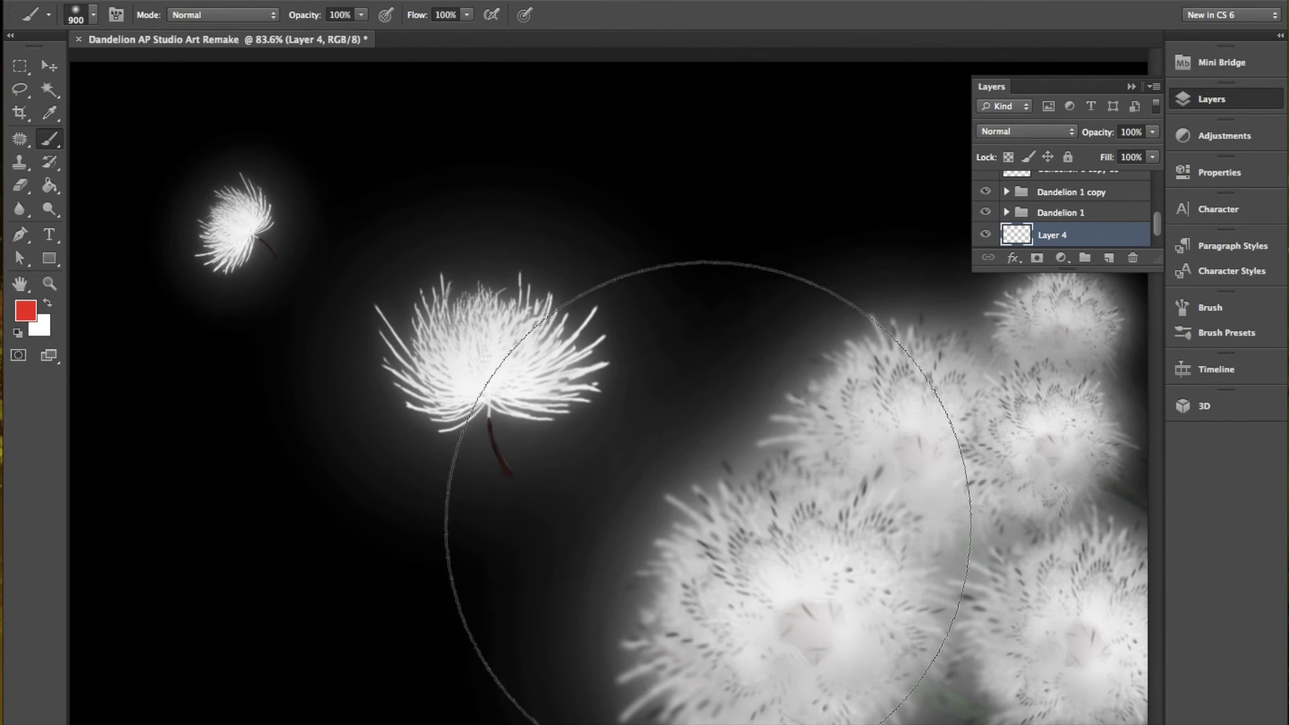
left_click_drag(604, 497, 820, 631)
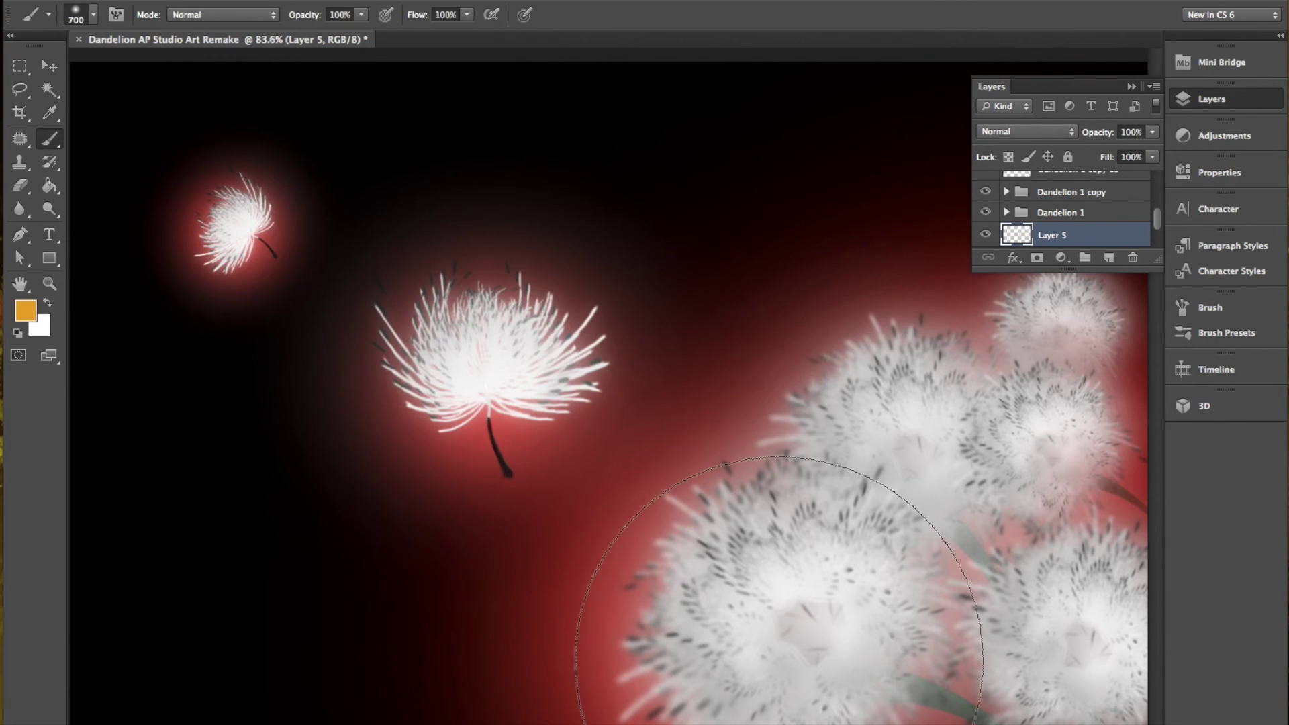
Step: Paint smaller orange glows around the middle and top-left seed heads
key("ctrl+z")
key("bracketleft")
left_click(473, 380)
key("bracketleft")
key("bracketleft")
key("bracketleft")
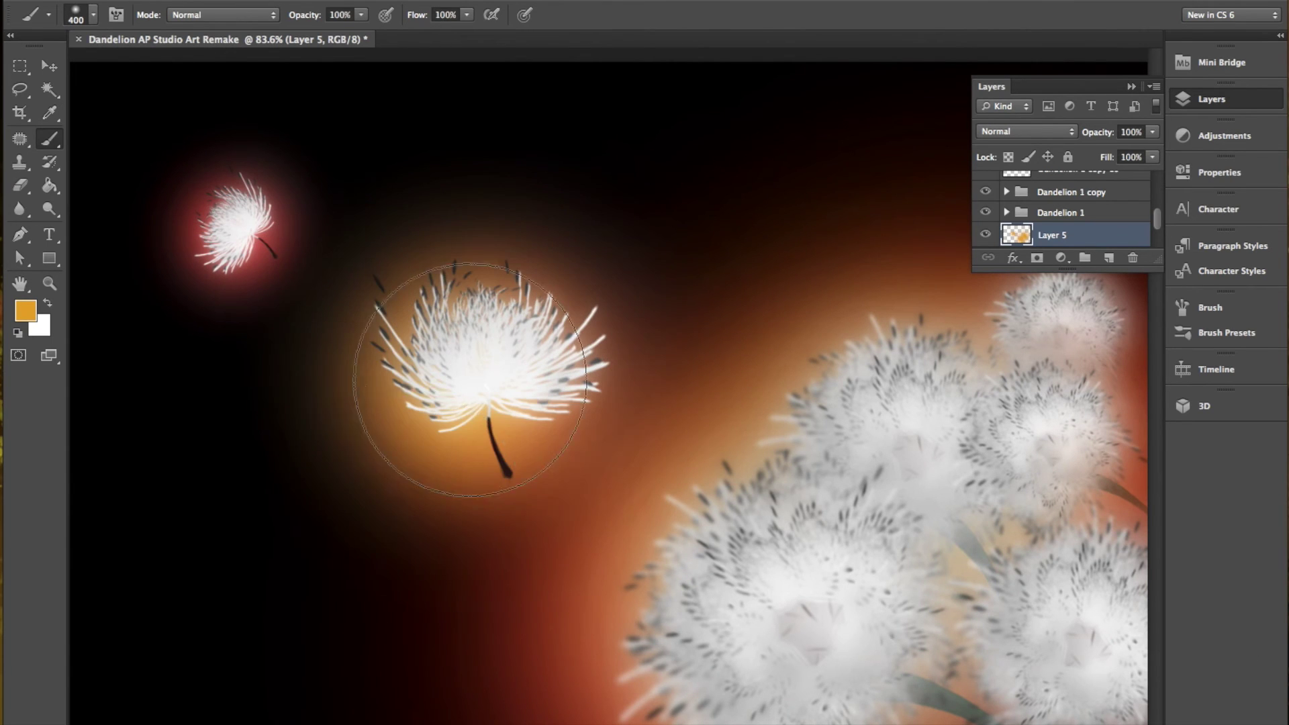
left_click(236, 225)
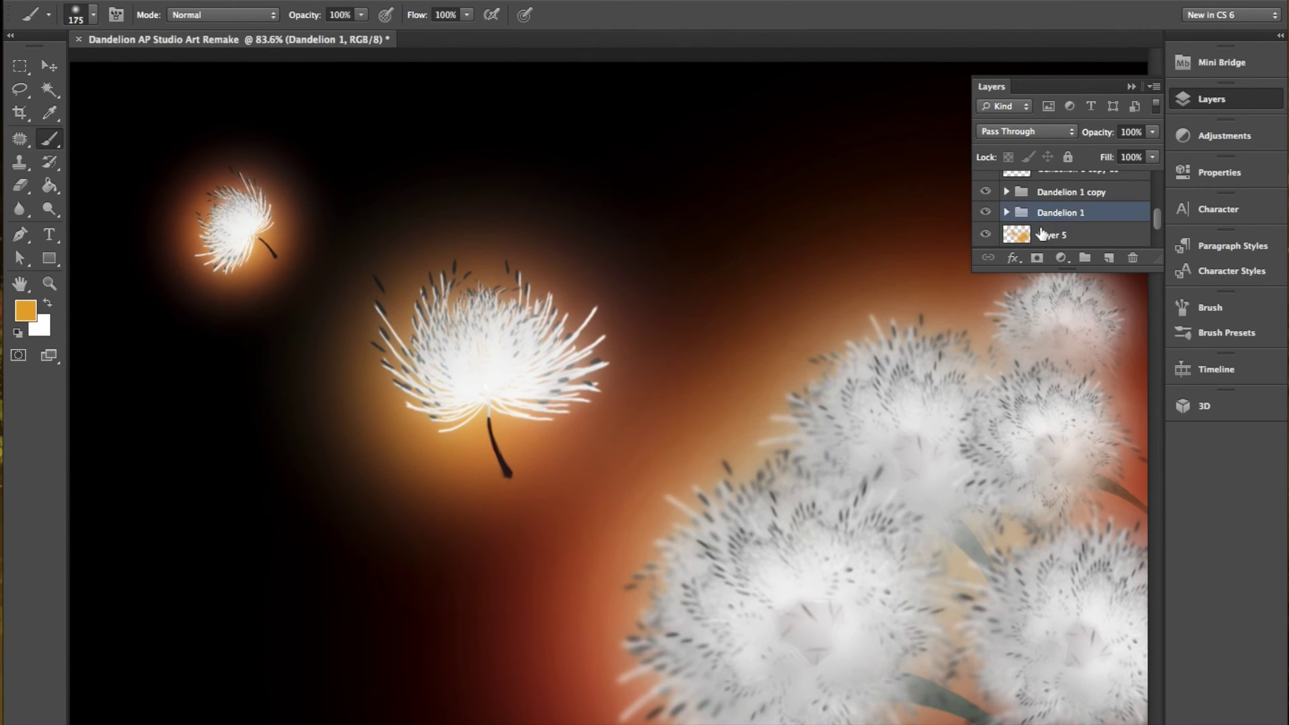
Step: Soften the orange glow layer with a Gaussian Blur
left_click(490, 23)
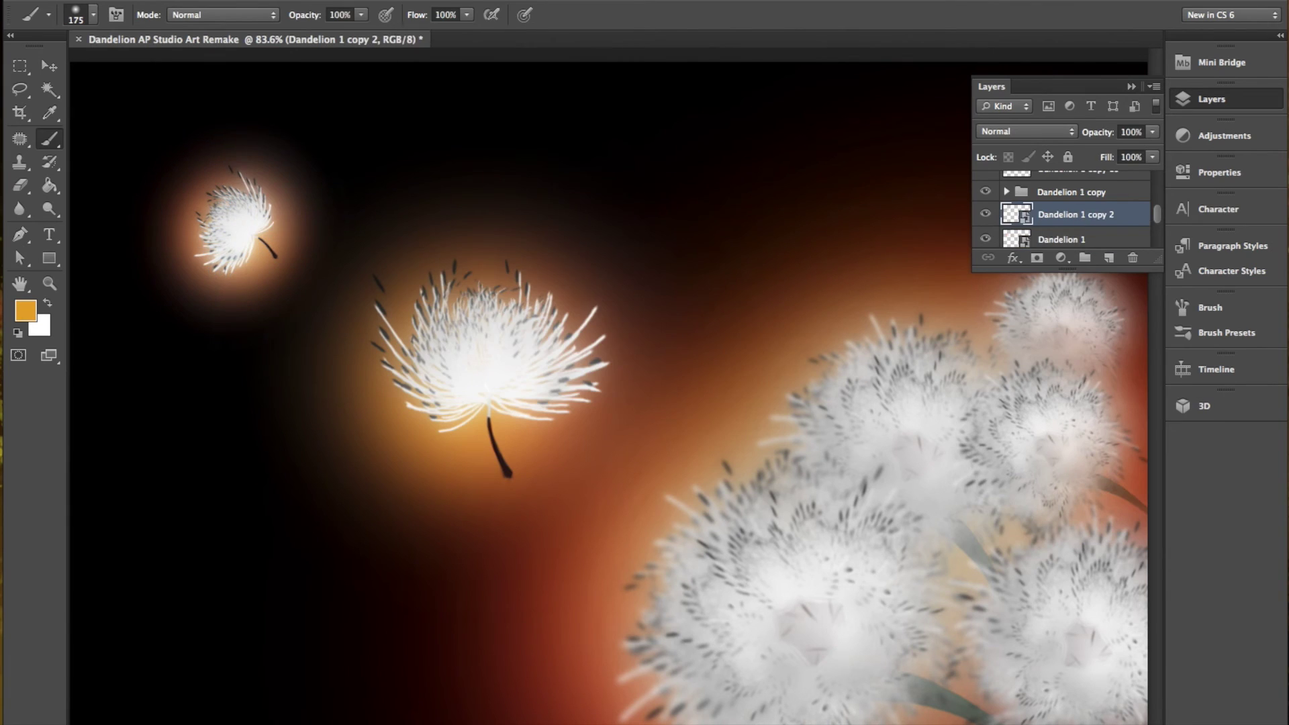
left_click(1052, 237)
left_click(489, 22)
left_click(671, 283)
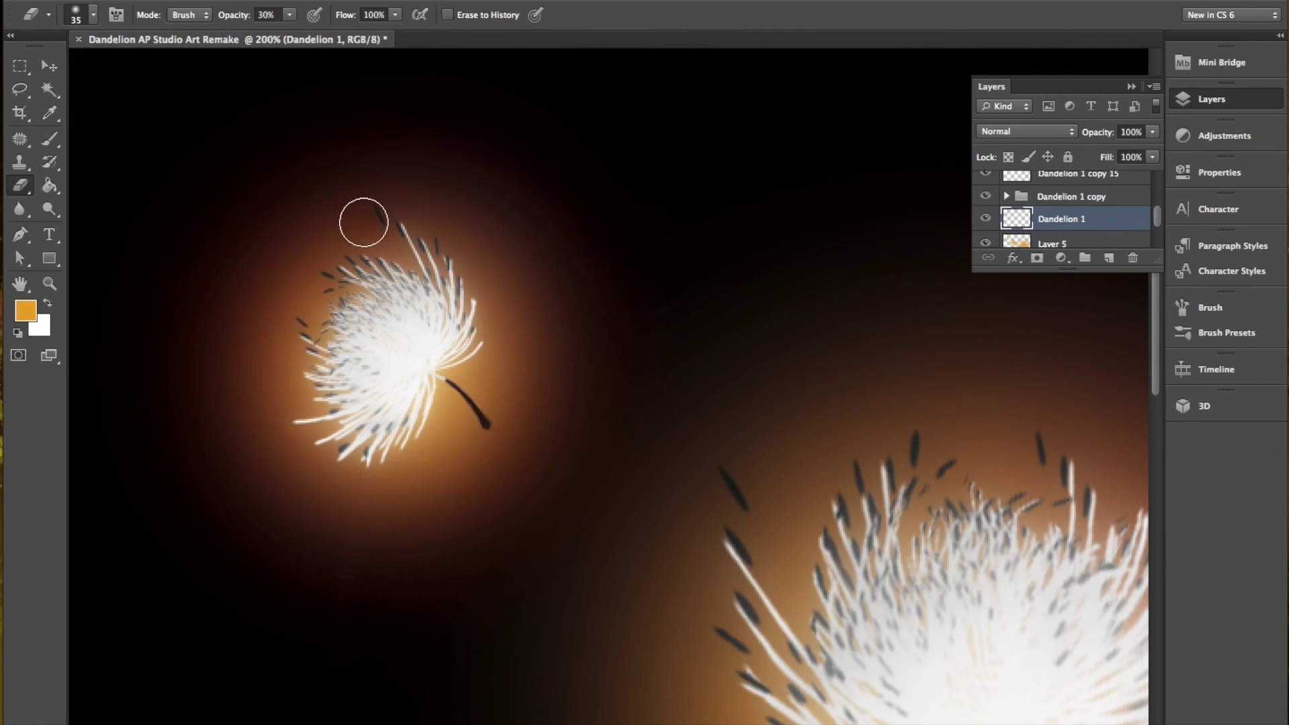
Step: Hide Dandelion 1, erase a strand on its copy, and rotate the middle seed head counter-clockwise
left_click(986, 218)
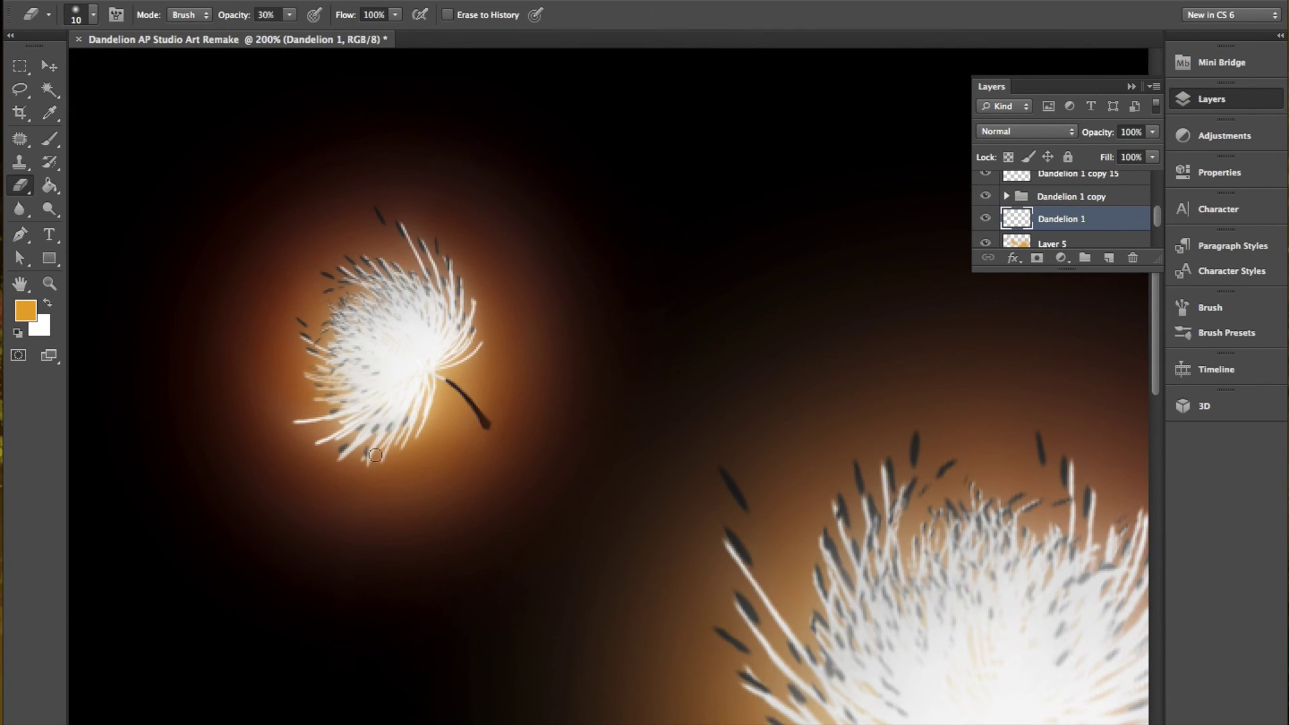
key("ctrl+minus")
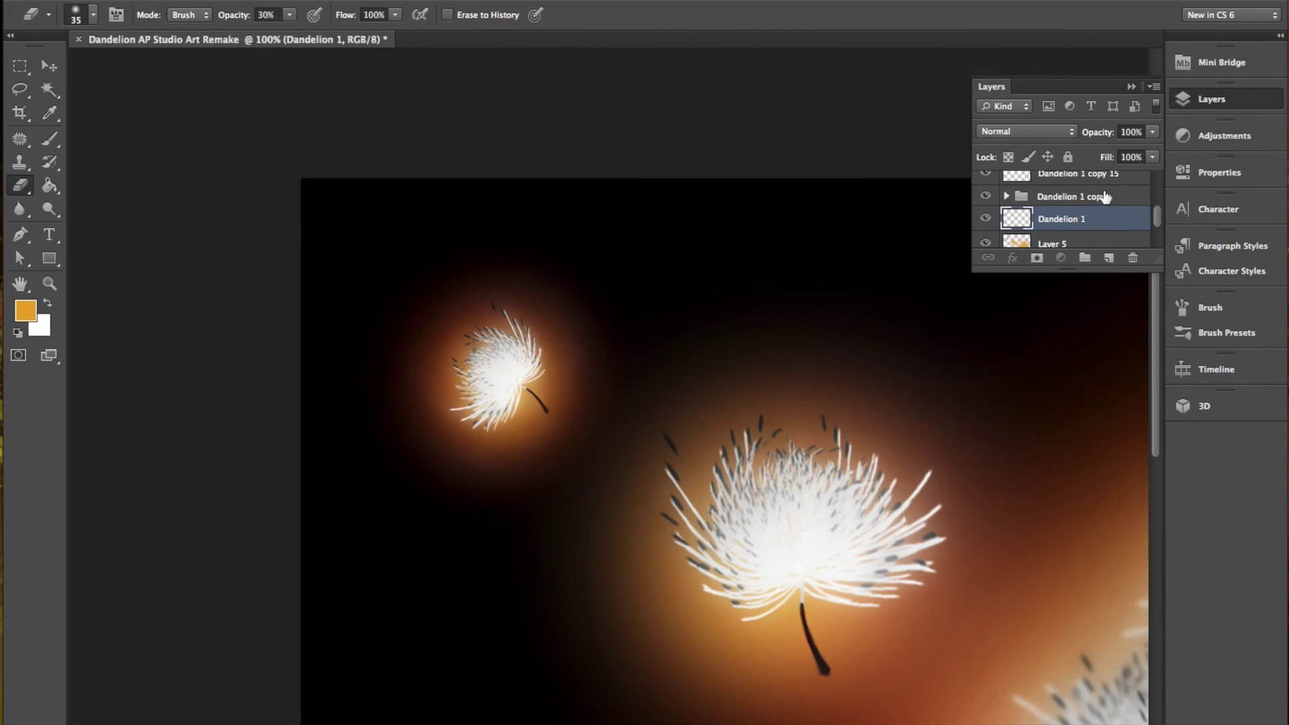
left_click(1105, 196)
mouse_move(935, 474)
left_mouse_down()
mouse_move(835, 561)
mouse_move(731, 421)
left_mouse_up()
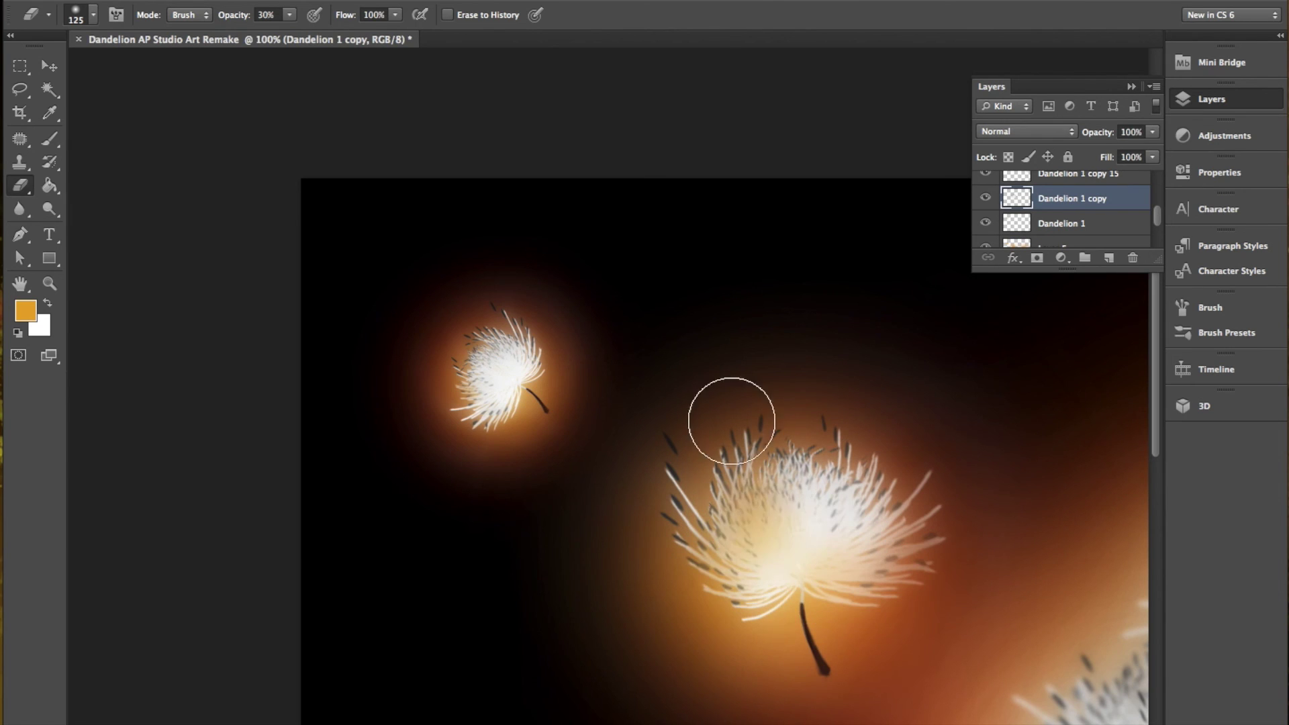
key("ctrl+minus")
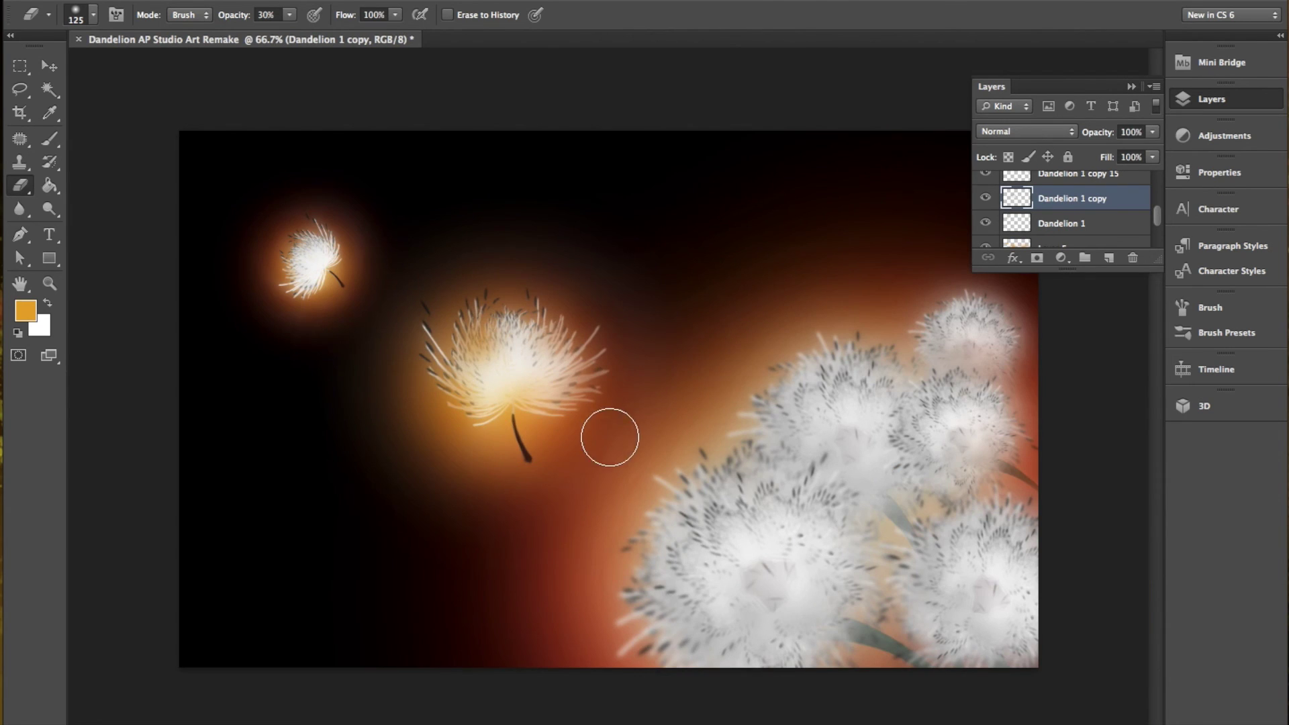
key("ctrl+t")
left_click_drag(610, 438, 570, 239)
key("Return")
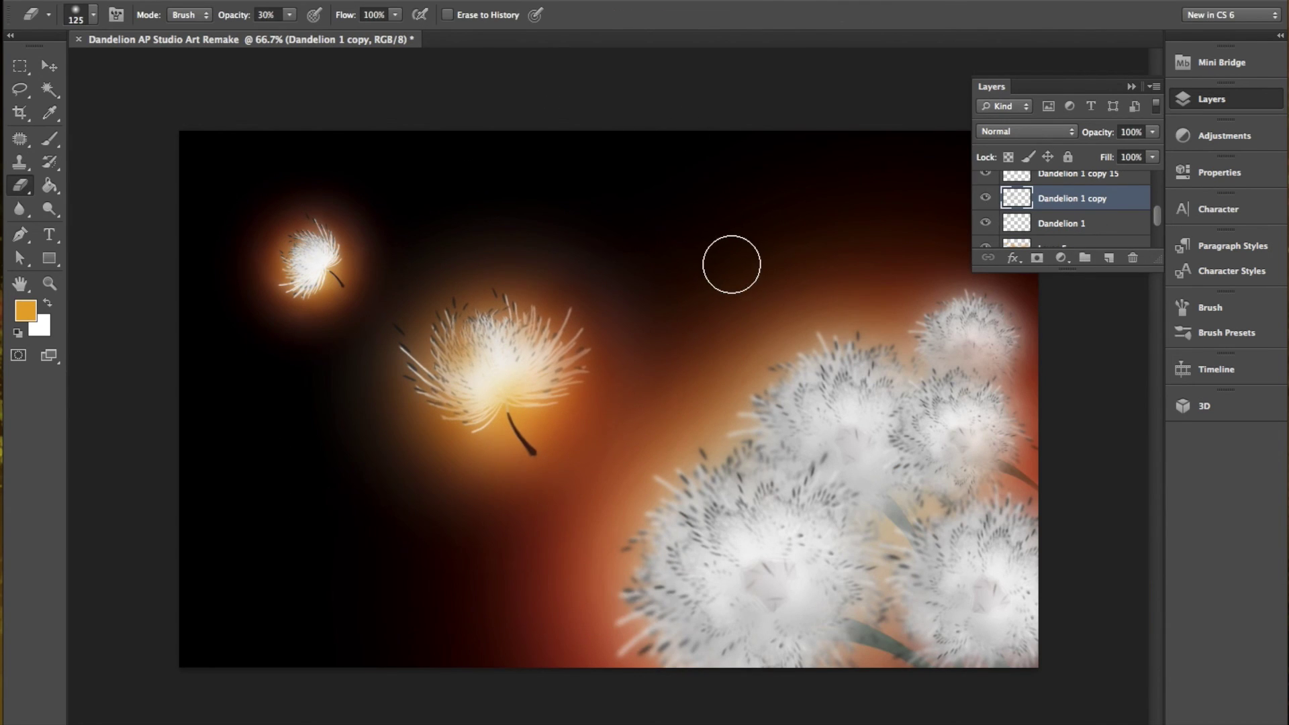
Step: Duplicate the middle seed head and rotate the copy several times to fan out strands
key("ctrl+j")
key("ctrl+t")
left_click_drag(656, 144, 596, 247)
key("Return")
key("bracketright")
key("bracketright")
key("bracketright")
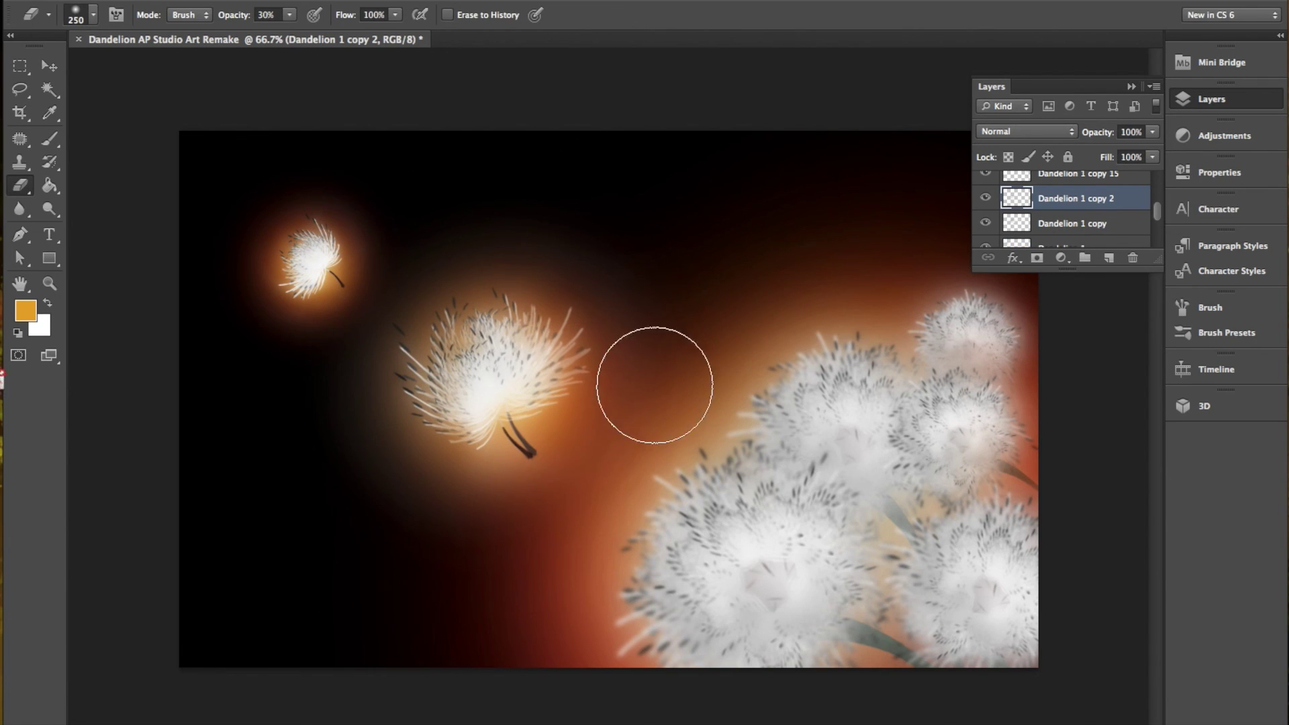
key("ctrl+t")
left_click_drag(547, 192, 231, 205)
key("Return")
key("ctrl+t")
left_click_drag(628, 248, 604, 289)
key("Return")
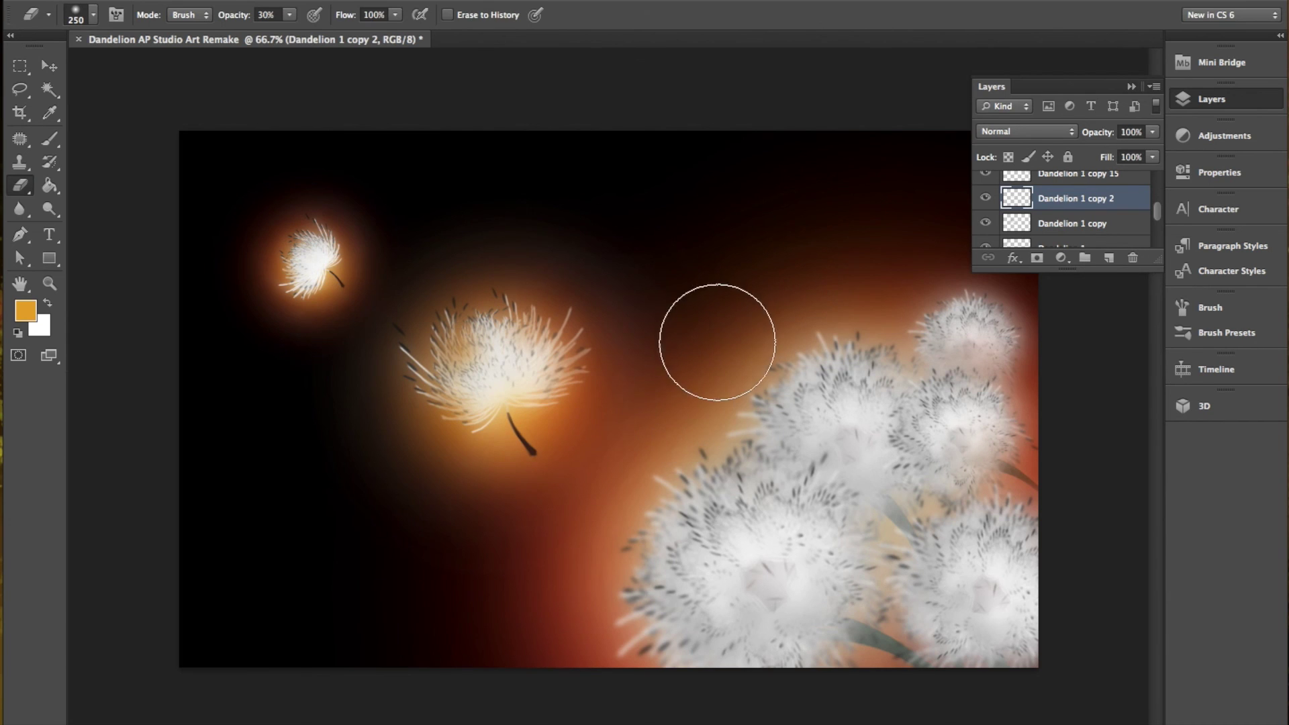
Step: Shrink another seed head copy to about 72% and tilt it
key("ctrl+t")
left_click_drag(948, 349, 470, 202)
key("ctrl+plus")
key("ctrl+plus")
left_click_drag(504, 289, 421, 399)
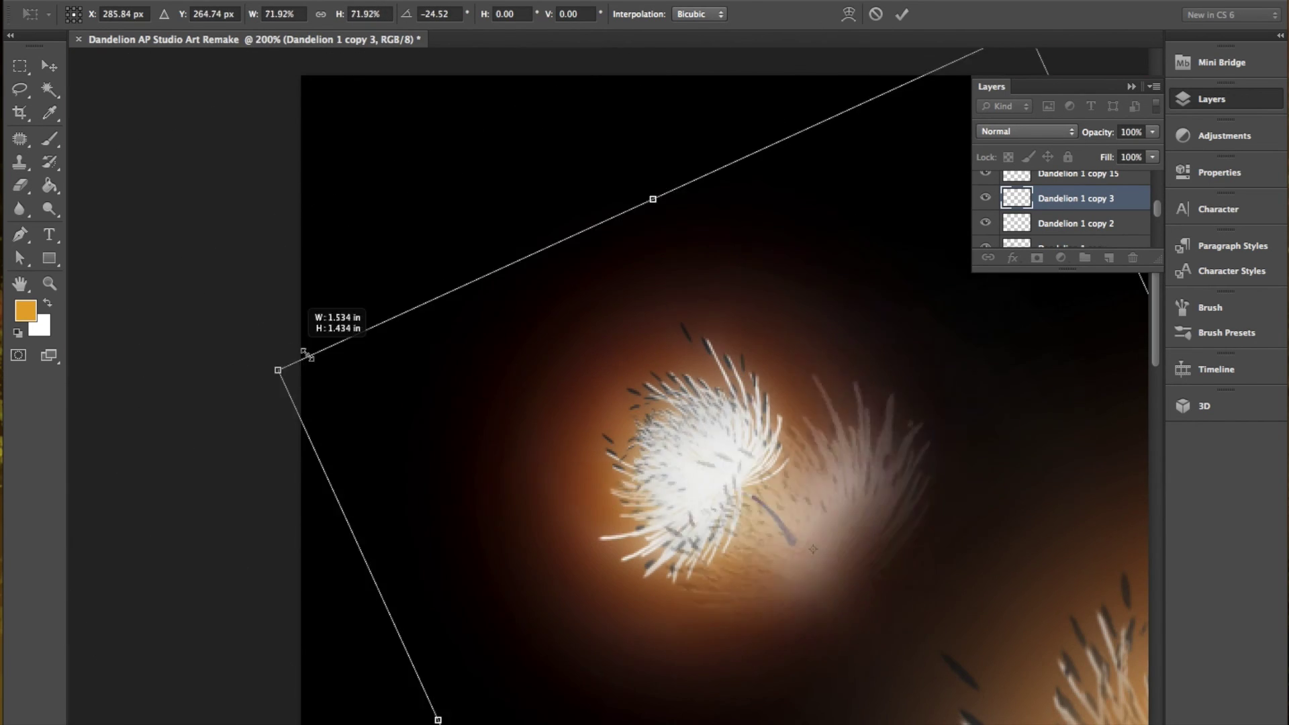
key("Return")
Step: Place signature.psd into the artwork
key("e")
scroll(855, 250, "down", 5)
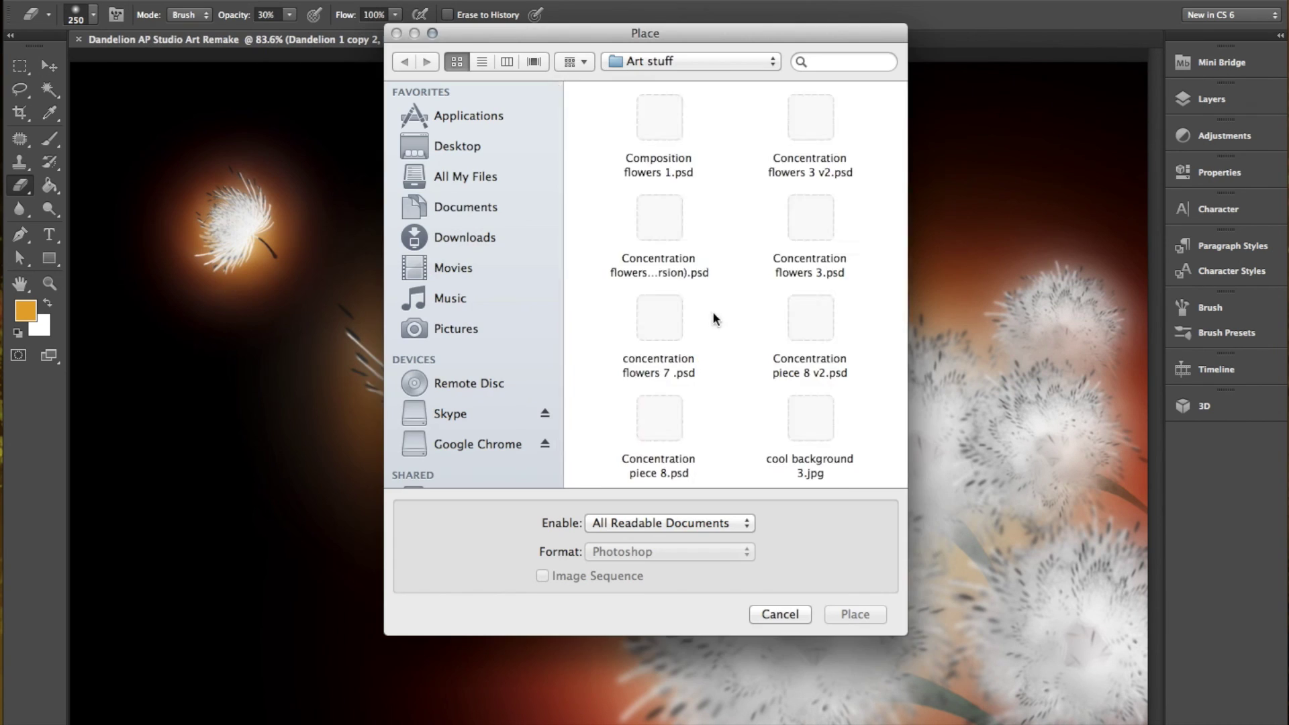
scroll(714, 317, "down", 5)
left_click(864, 617)
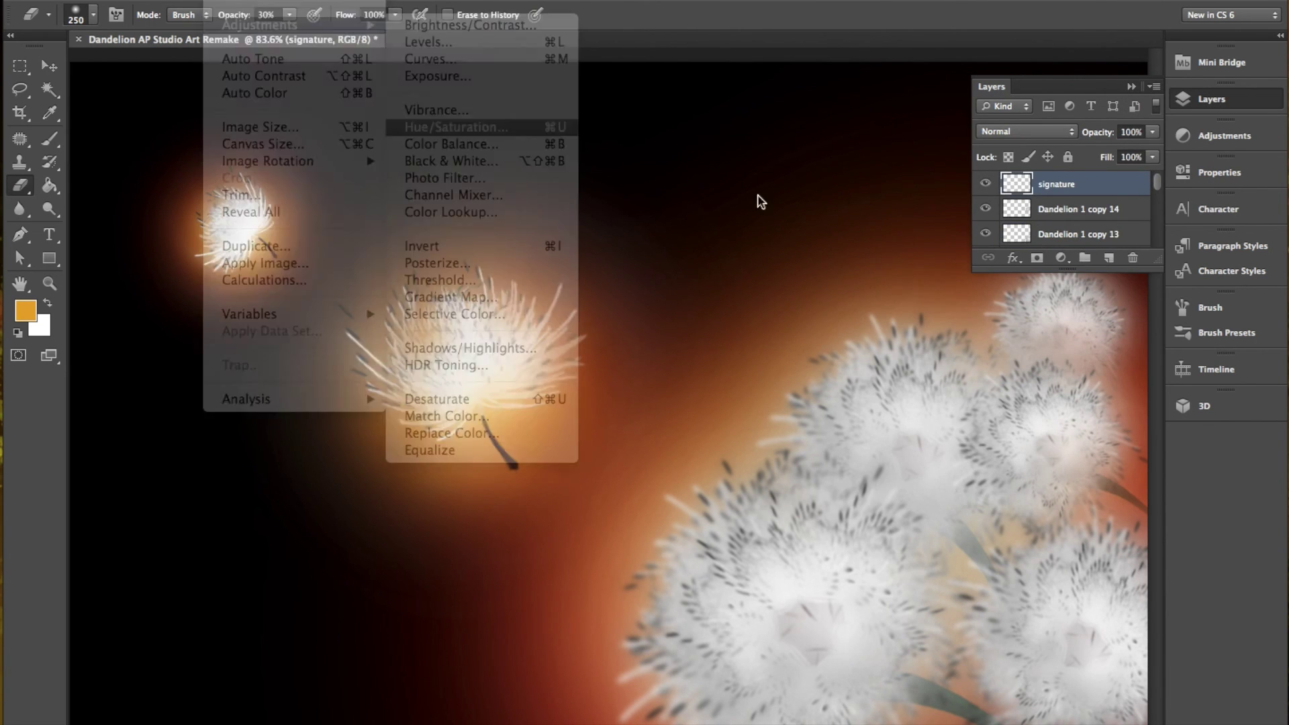
Step: Free Transform the placed signature layer to resize it
key("super+t")
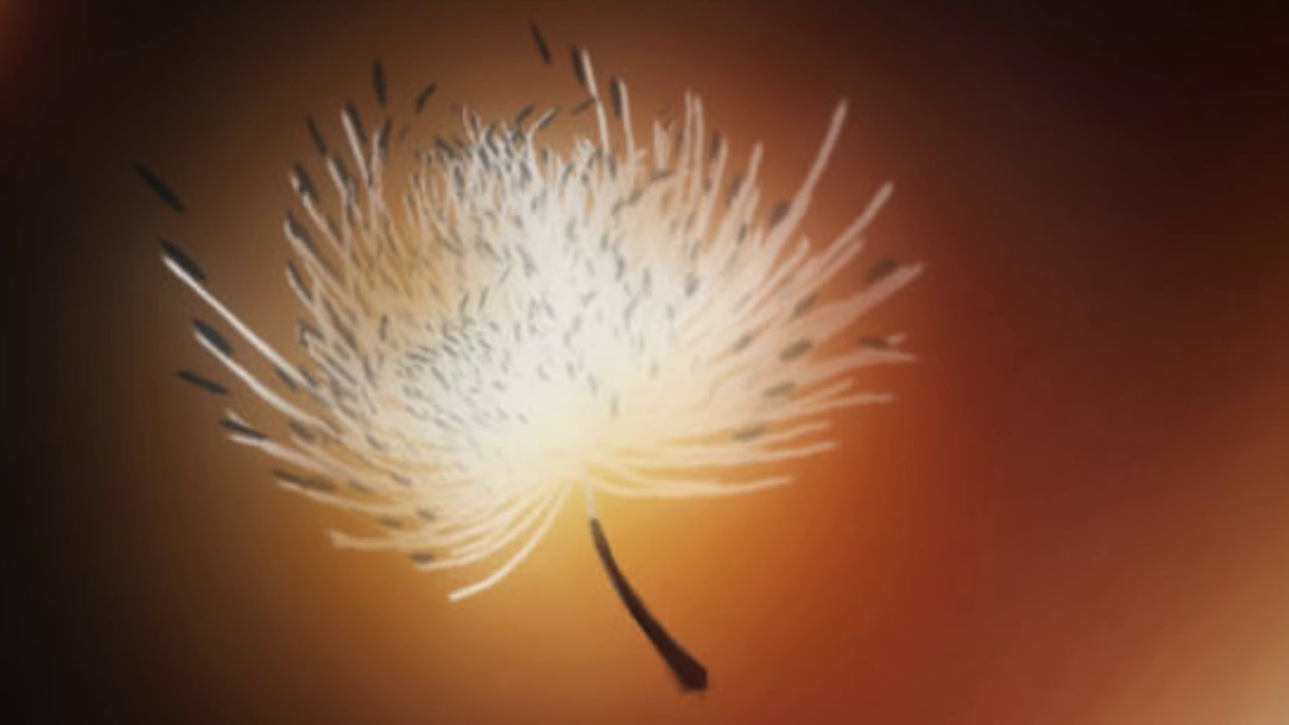